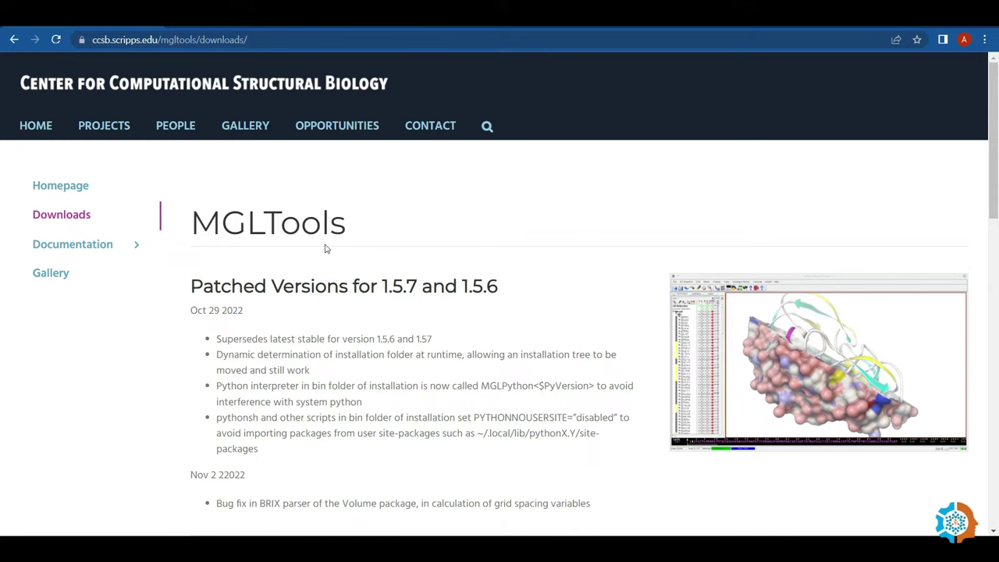
Step: Review the MGLTools 1.5.7 installers and the UCSF Chimera 64-bit releases on their download pages
scroll(388, 250, "down", 10)
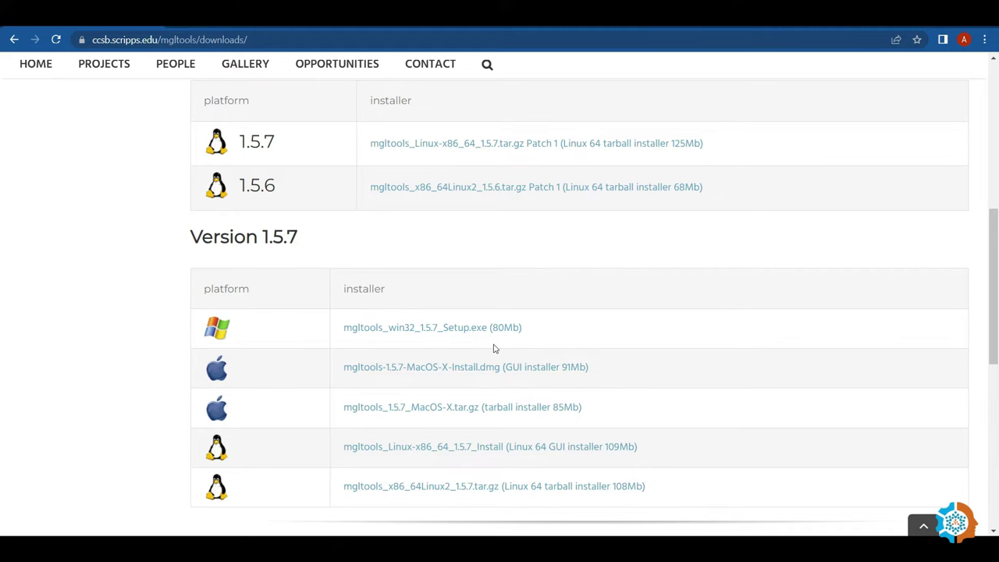
key("alt+Left")
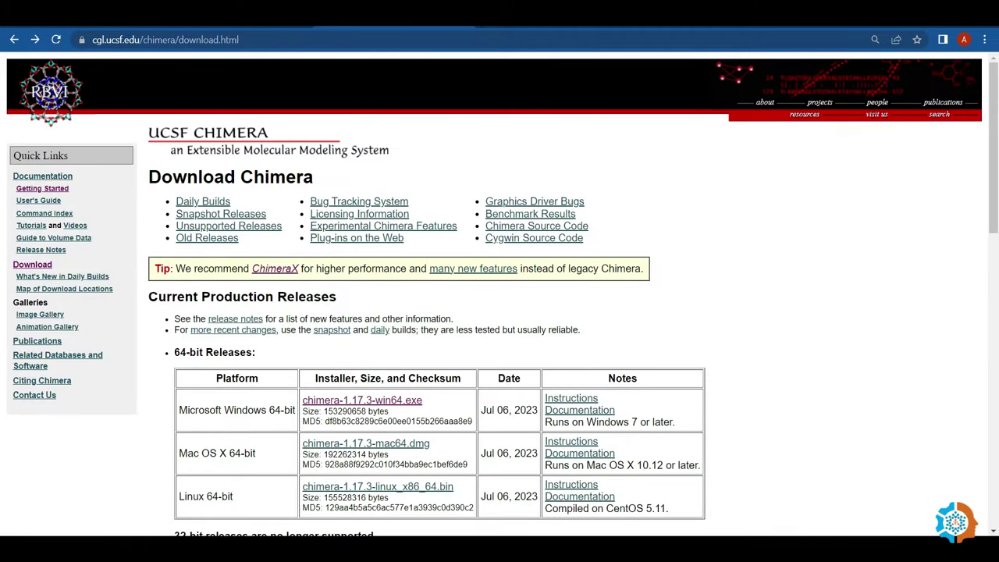
scroll(200, 168, "down", 1)
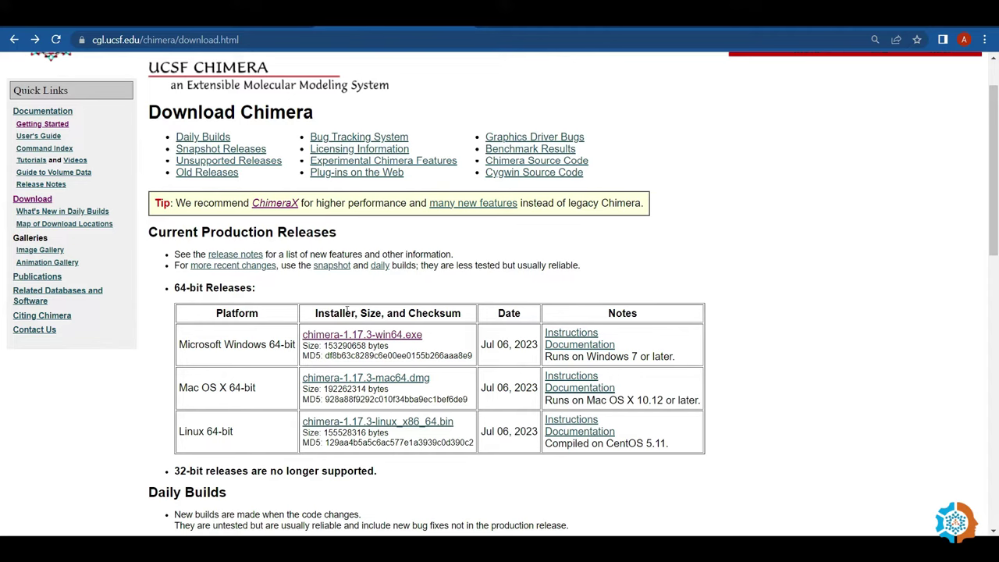
left_click(184, 29)
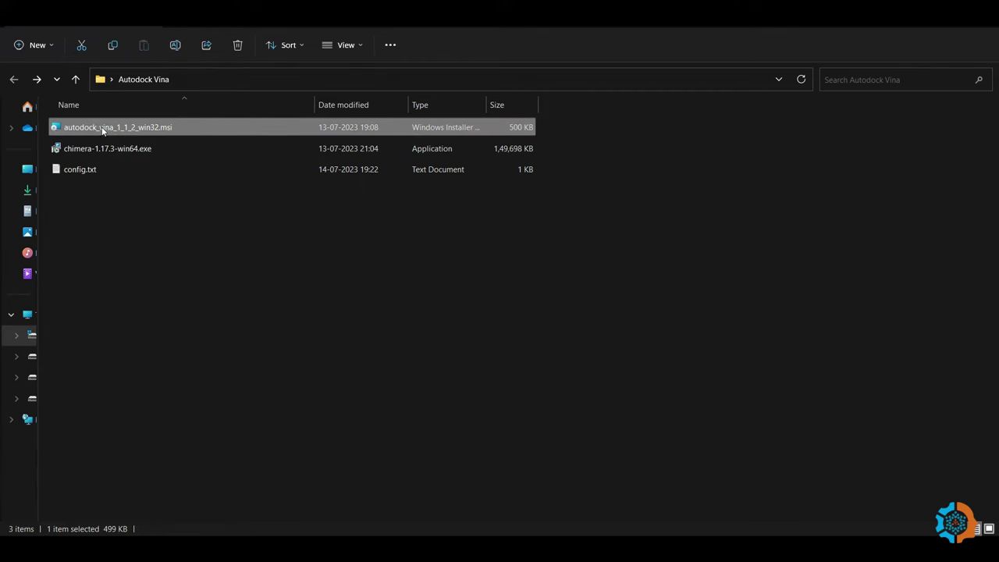
Step: Run the autodock_vina_1_1_2_win32.msi installer and accept the Vina license agreement
double_click(102, 128)
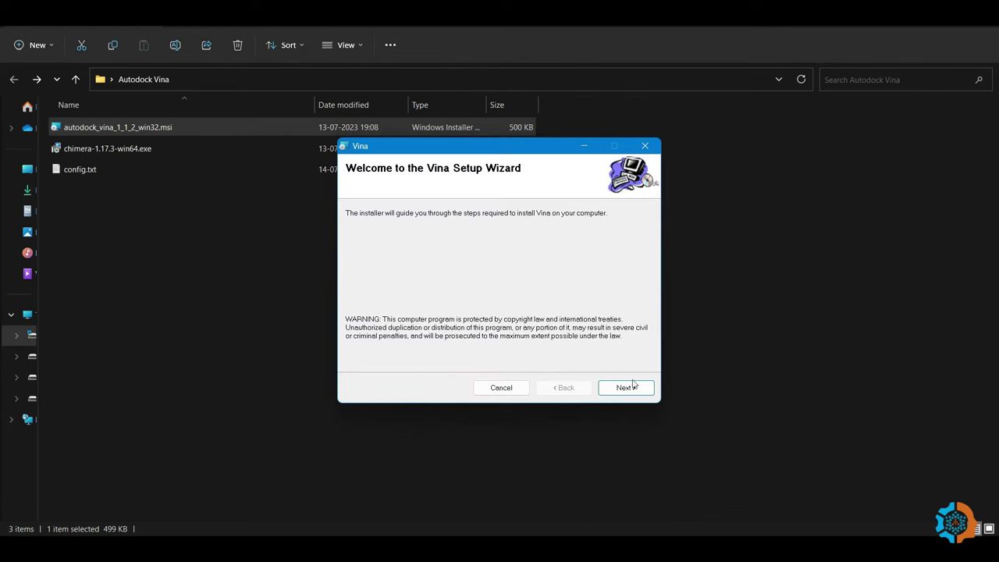
left_click(625, 386)
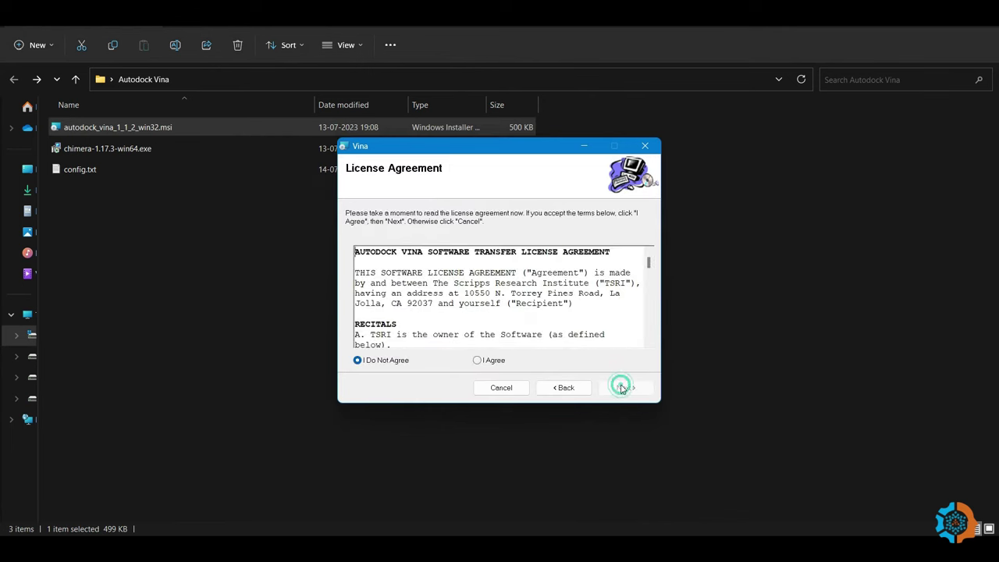
left_click(478, 361)
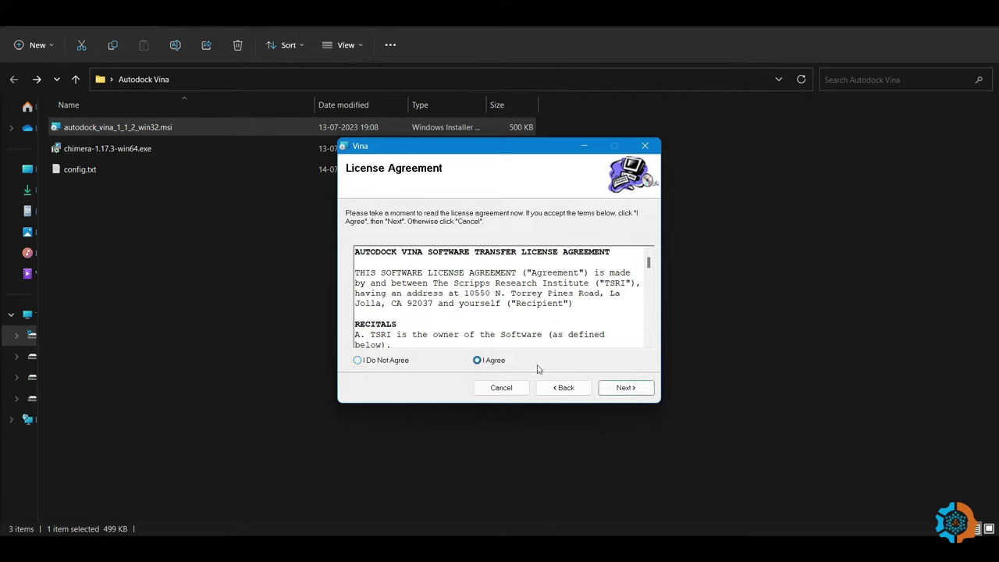
left_click(621, 390)
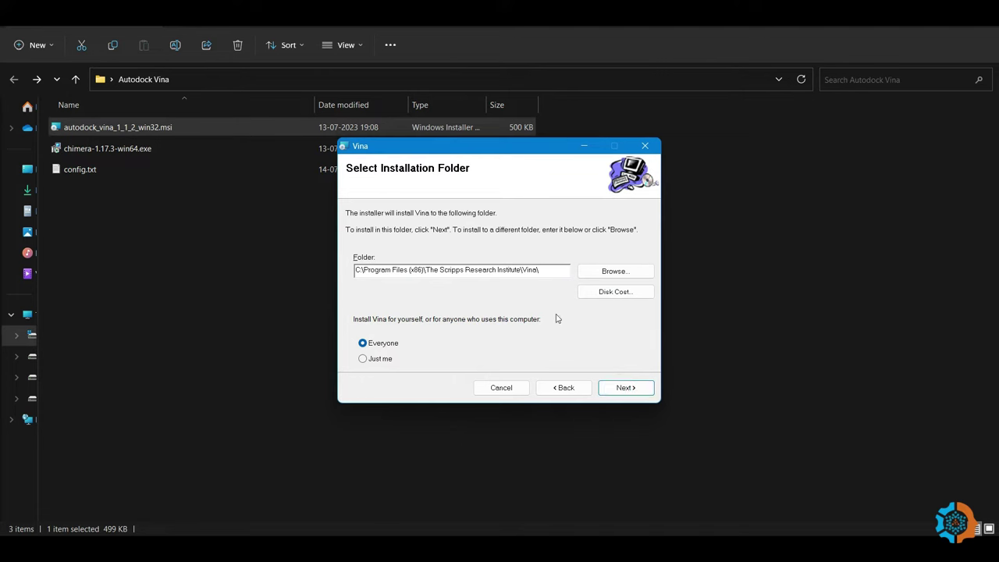
Step: Copy the default installation folder path and complete the Vina installation for everyone
left_click_drag(547, 271, 355, 268)
key("ctrl+c")
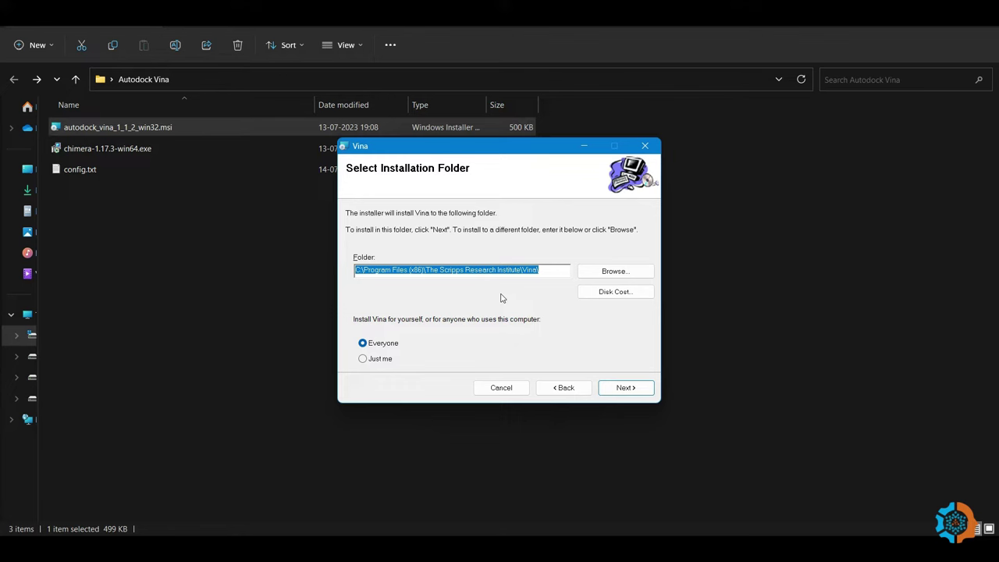
left_click(627, 387)
left_click(624, 387)
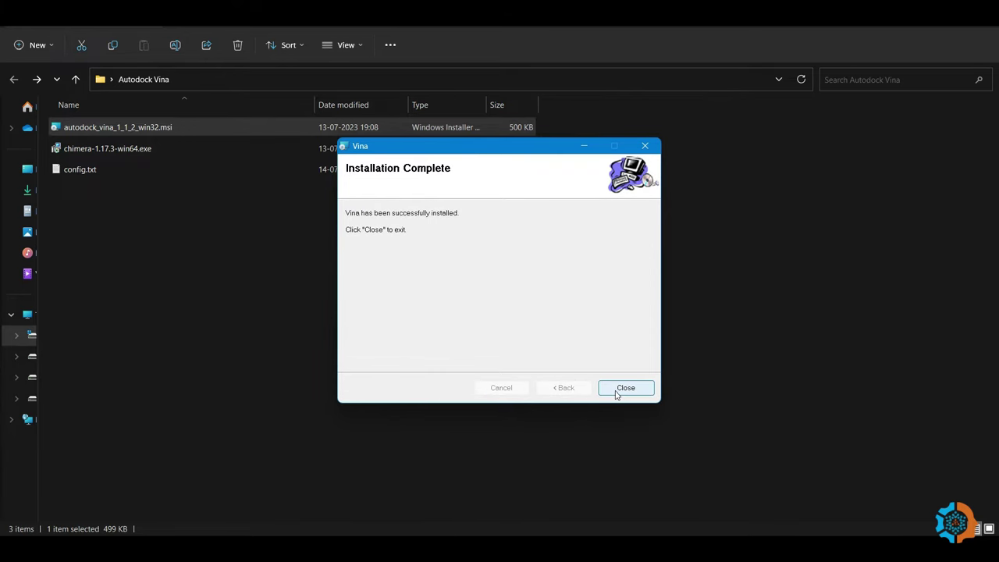
left_click(616, 394)
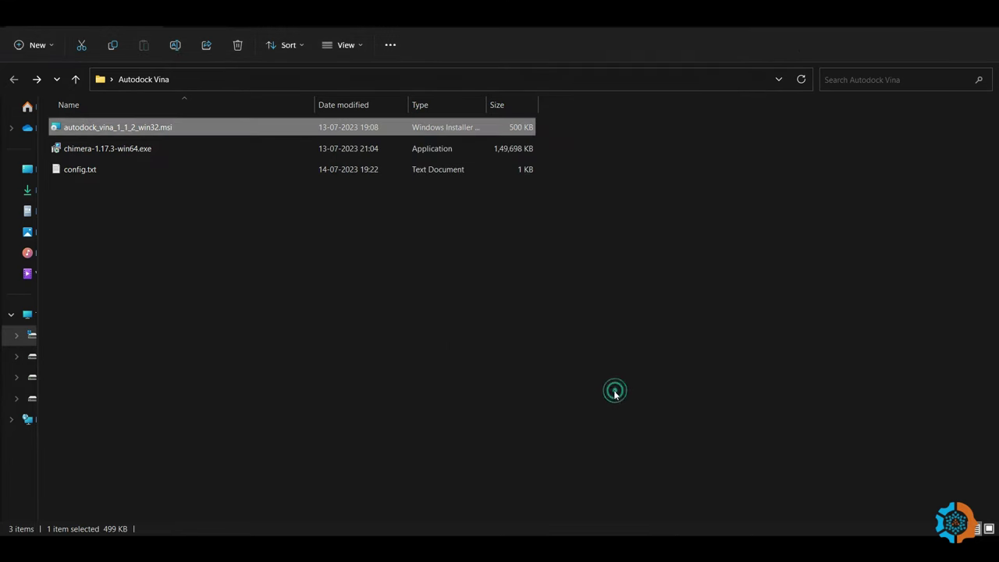
Step: Copy vina.exe from the Vina installation folder into the Autodock Vina working folder
left_click(314, 79)
key("ctrl+v")
key("Return")
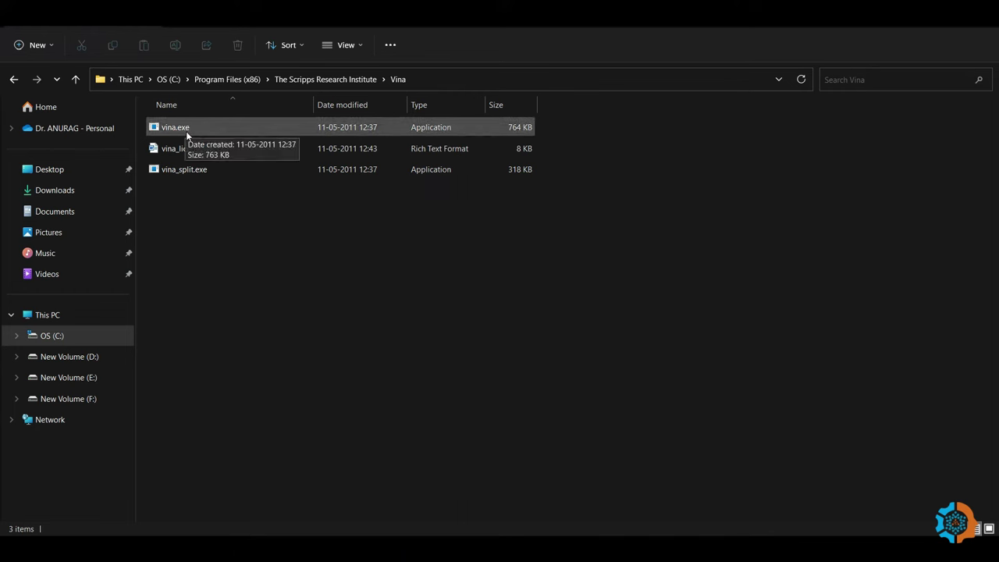
left_click(235, 128)
left_click(13, 79)
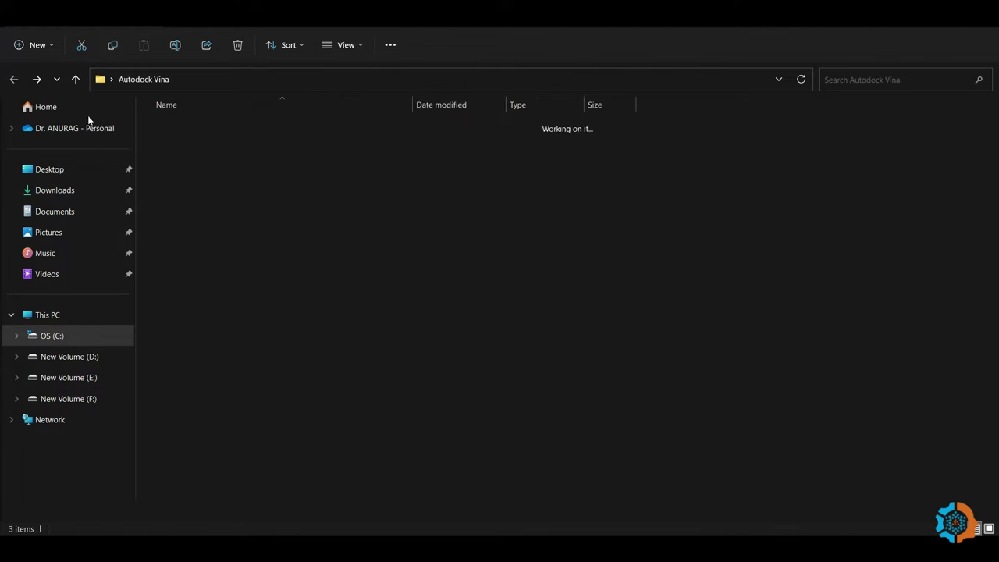
key("ctrl+v")
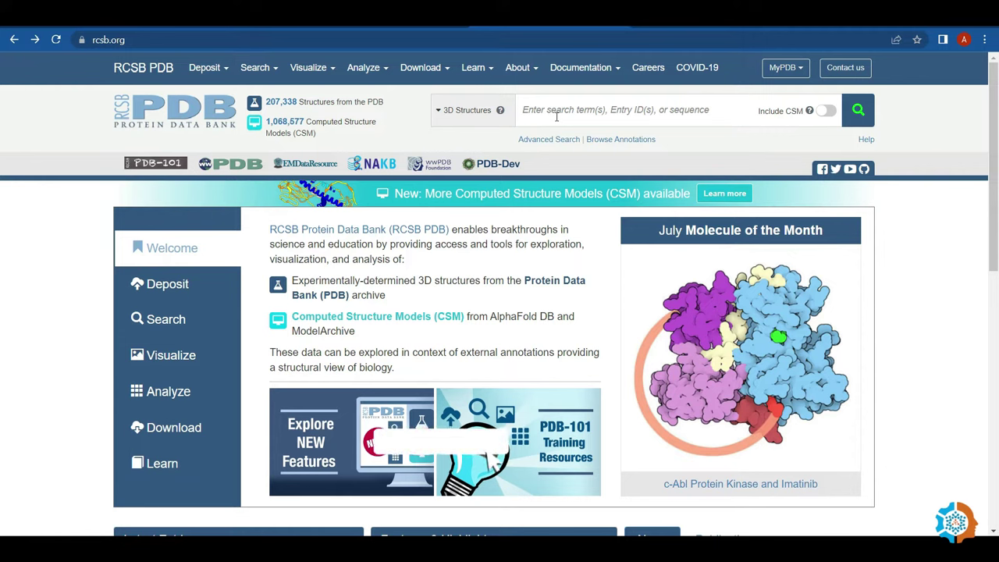
Step: Open the 4FV1 entry on RCSB PDB and examine its validation, macromolecule, protein feature and ligand details
left_click(35, 39)
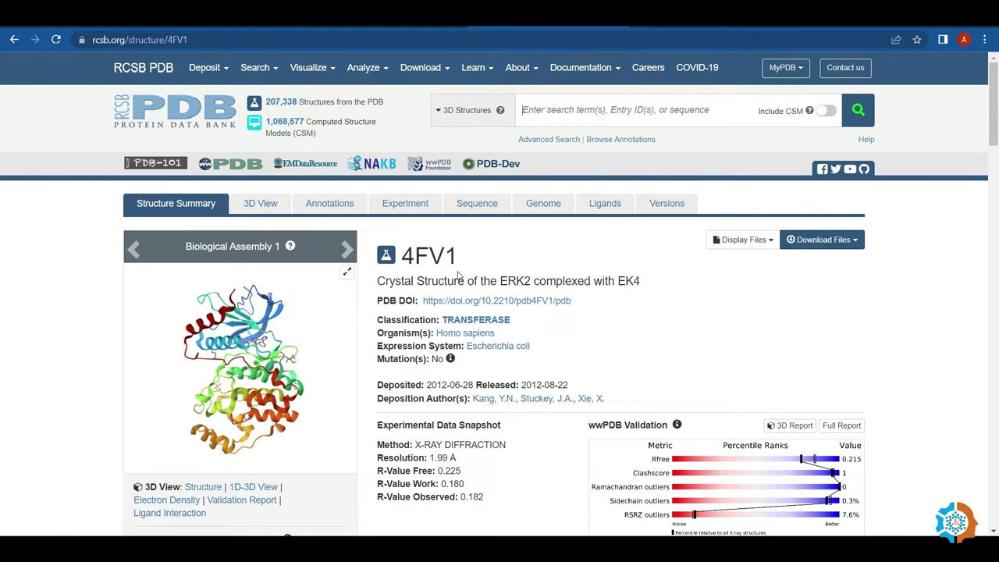
scroll(458, 276, "down", 9)
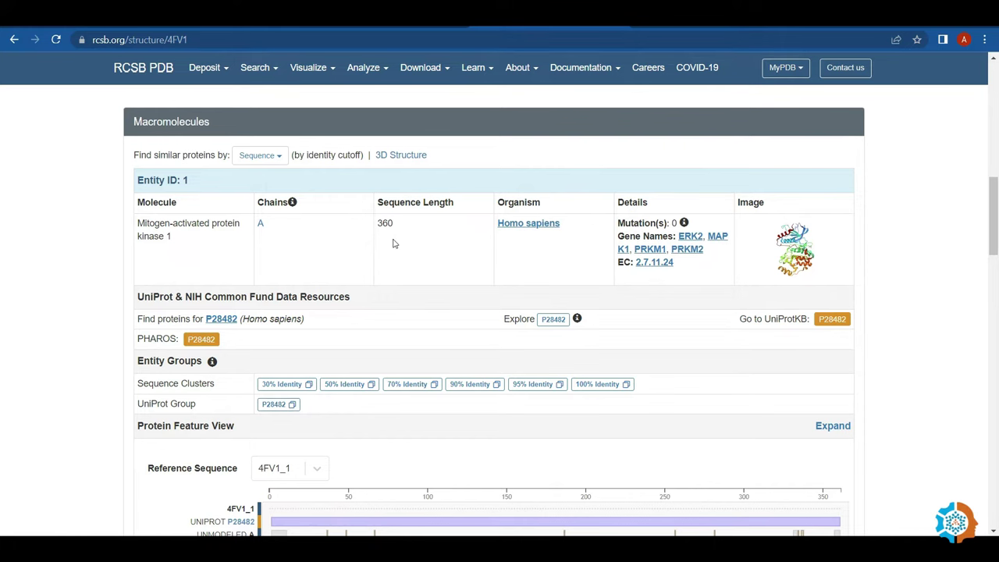
scroll(394, 242, "up", 10)
scroll(441, 235, "down", 1)
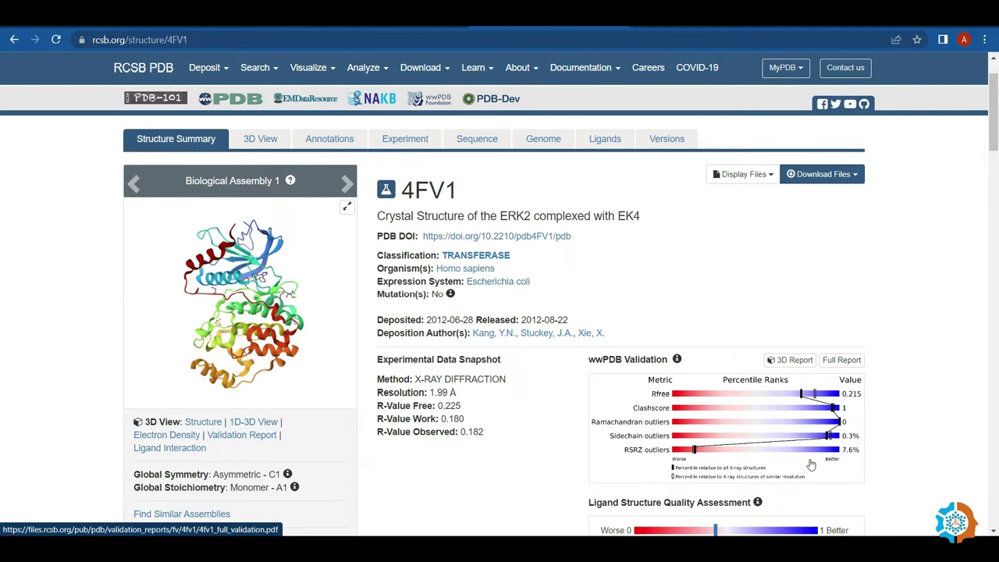
scroll(796, 403, "down", 7)
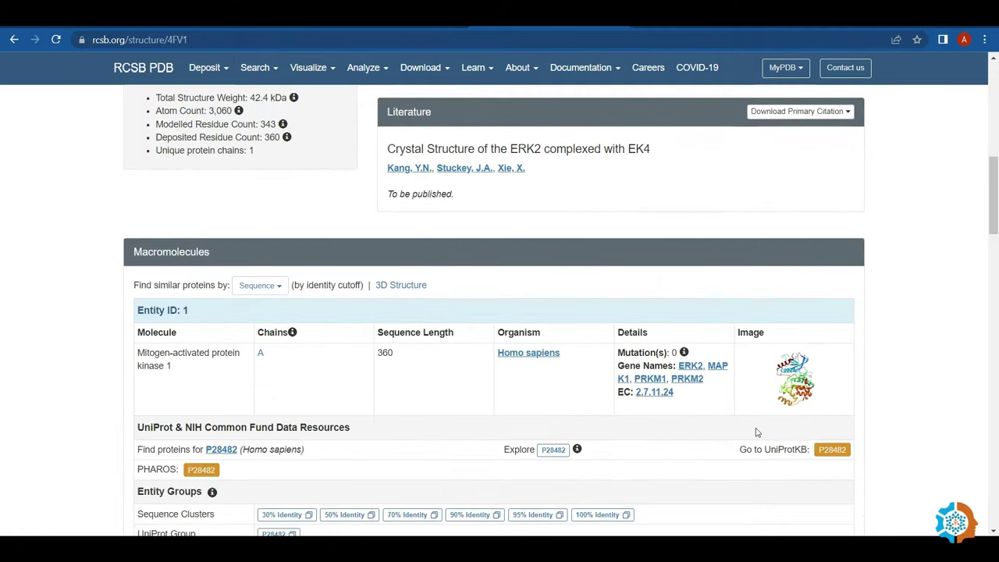
scroll(661, 426, "down", 4)
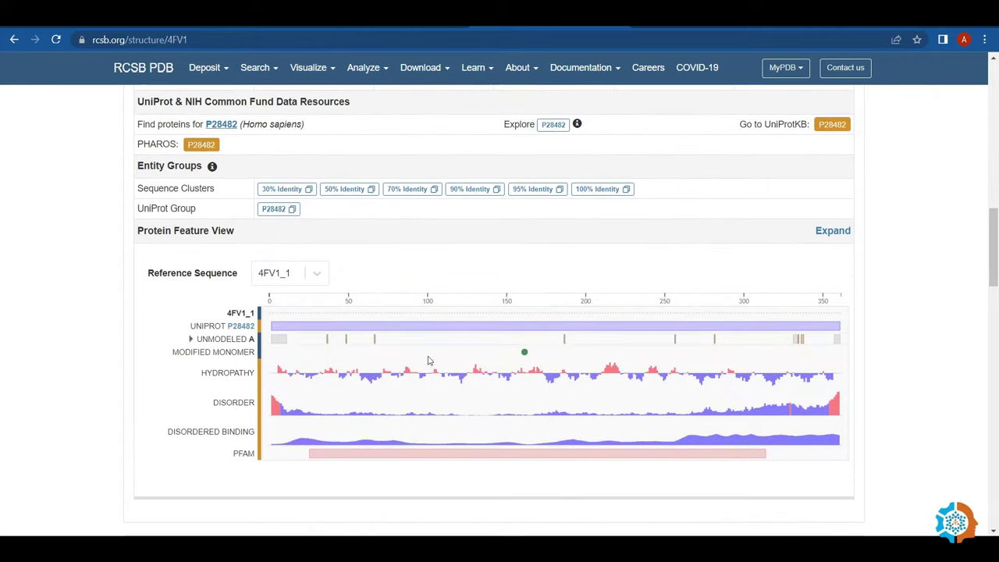
scroll(107, 267, "down", 4)
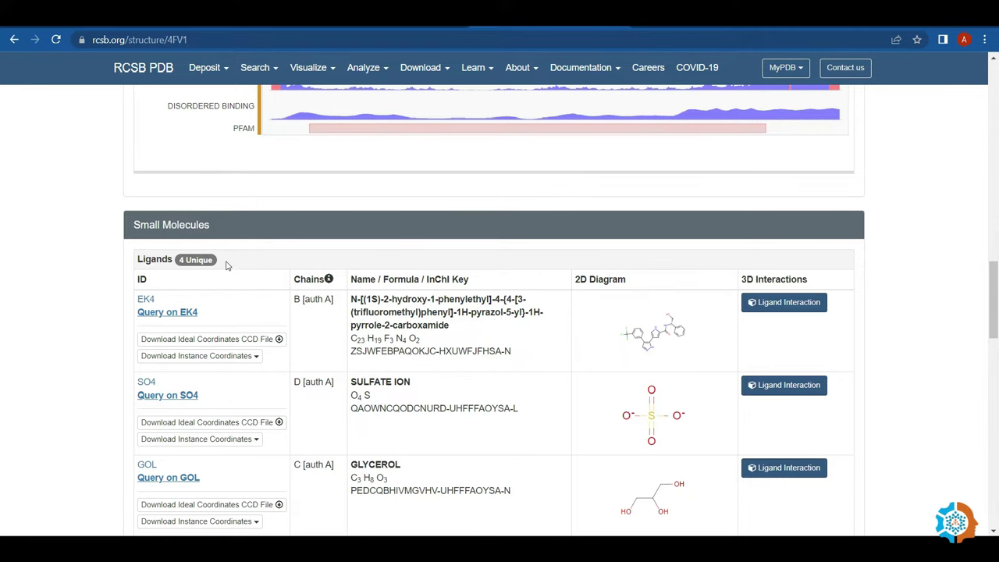
scroll(225, 264, "down", 1)
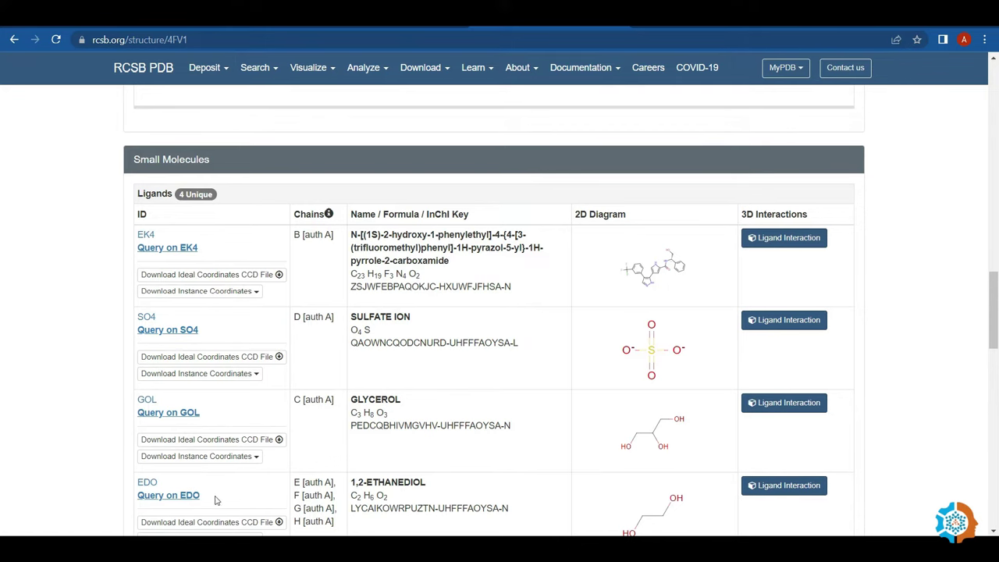
Step: Download the 4FV1 structure in PDB Format and save it as 4fv1.pdb in the Autodock Vina folder
key("Home")
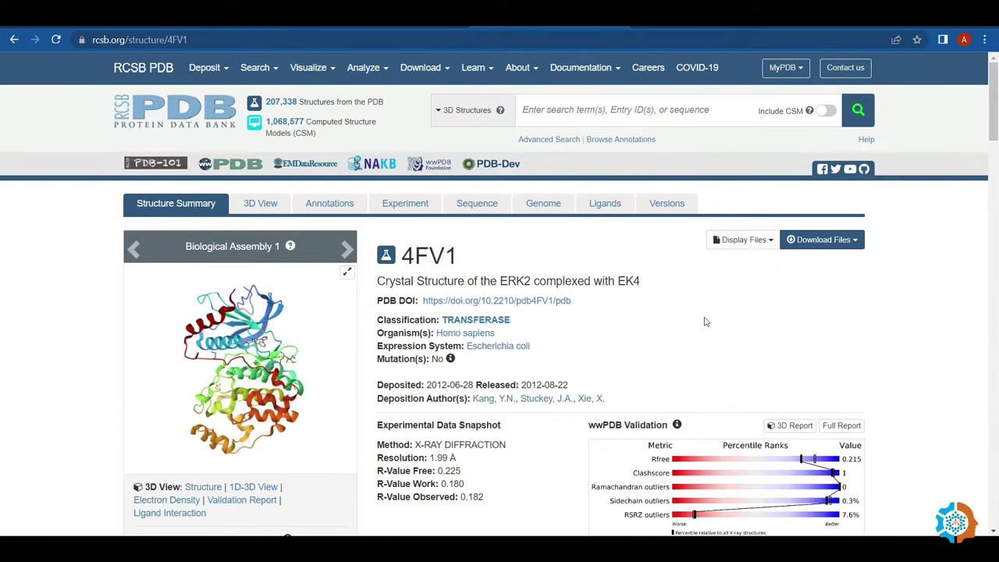
left_click(854, 241)
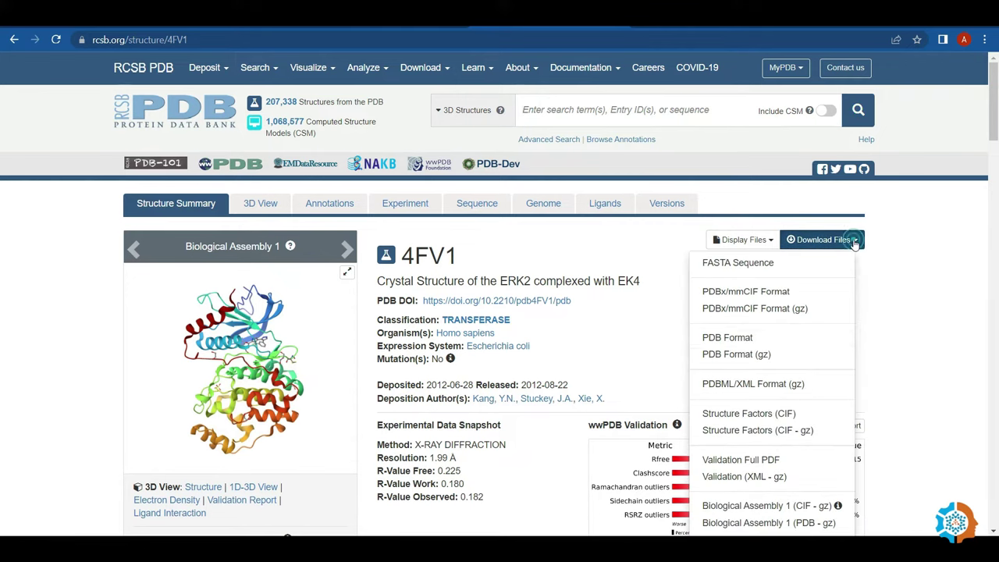
left_click(726, 340)
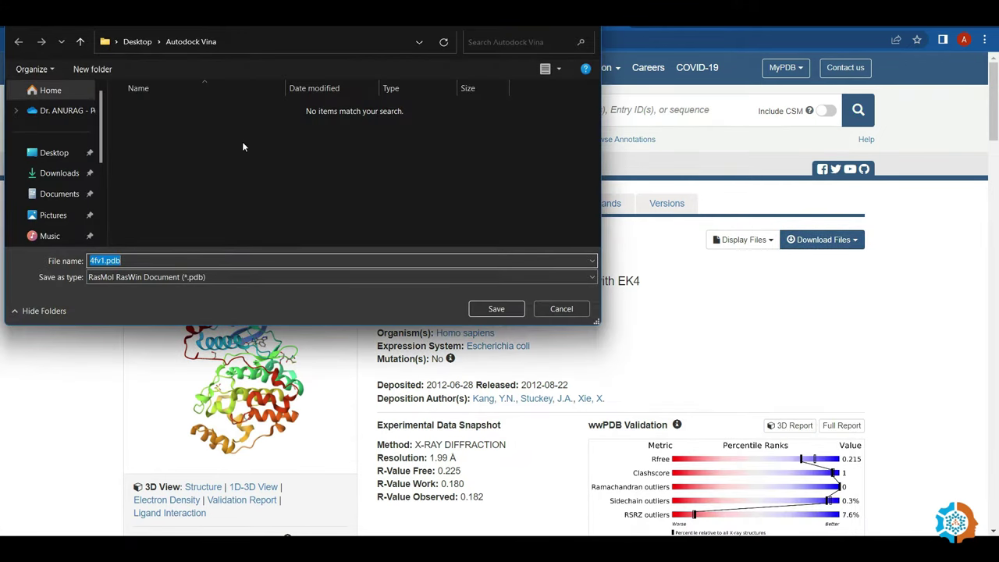
left_click(496, 309)
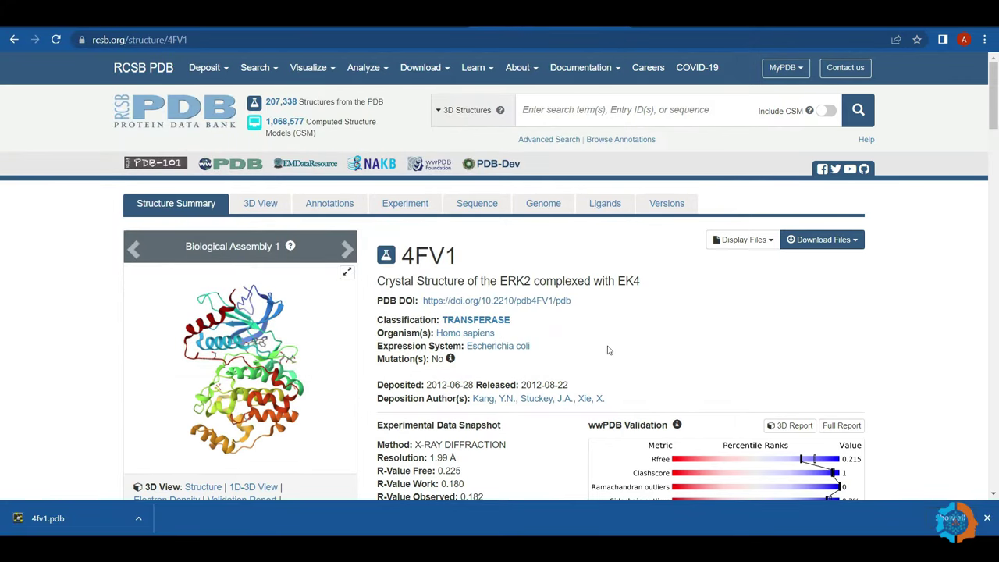
Step: Find kaempferol on PubChem and open the compound page of the best match
key("alt+Left")
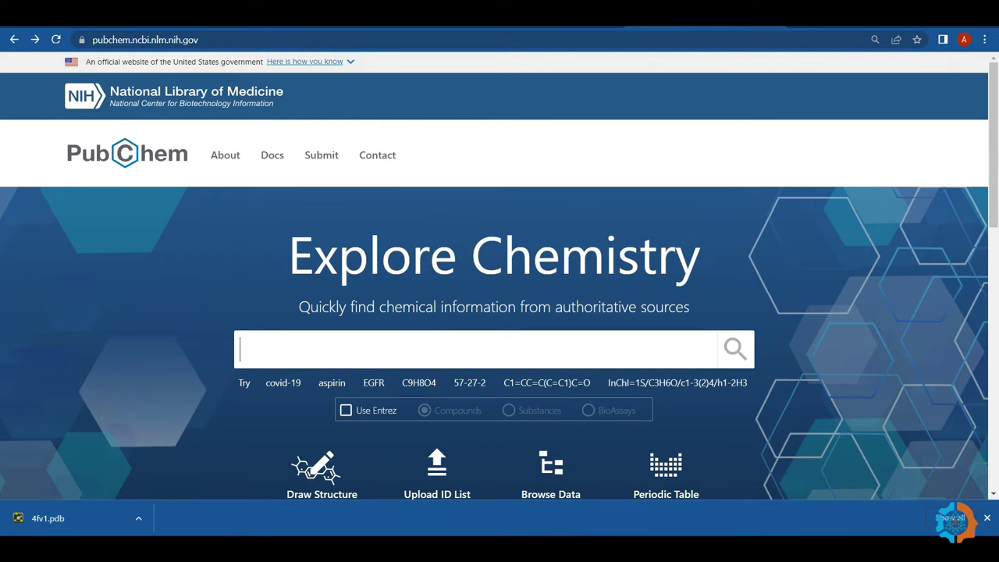
left_click(35, 39)
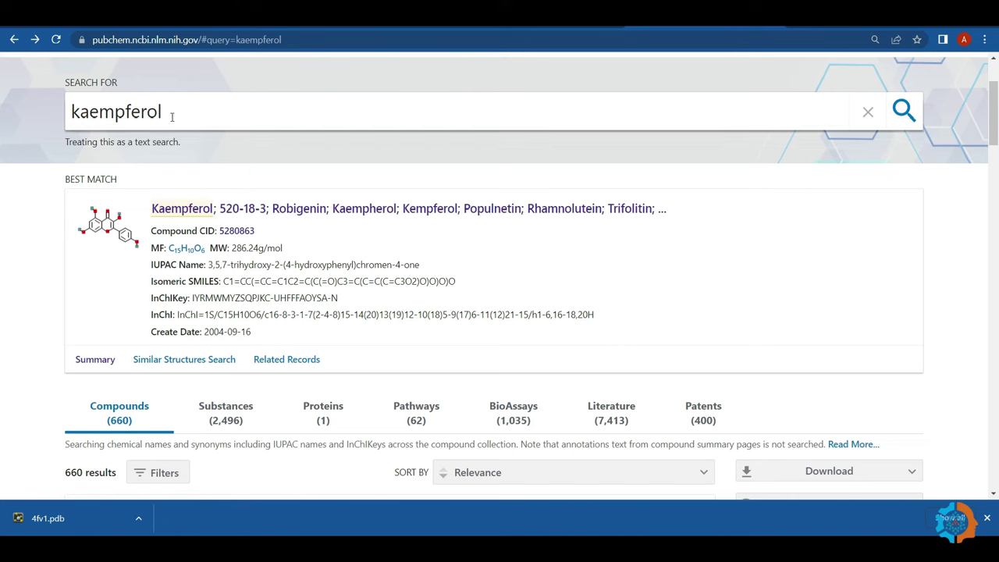
scroll(154, 159, "down", 6)
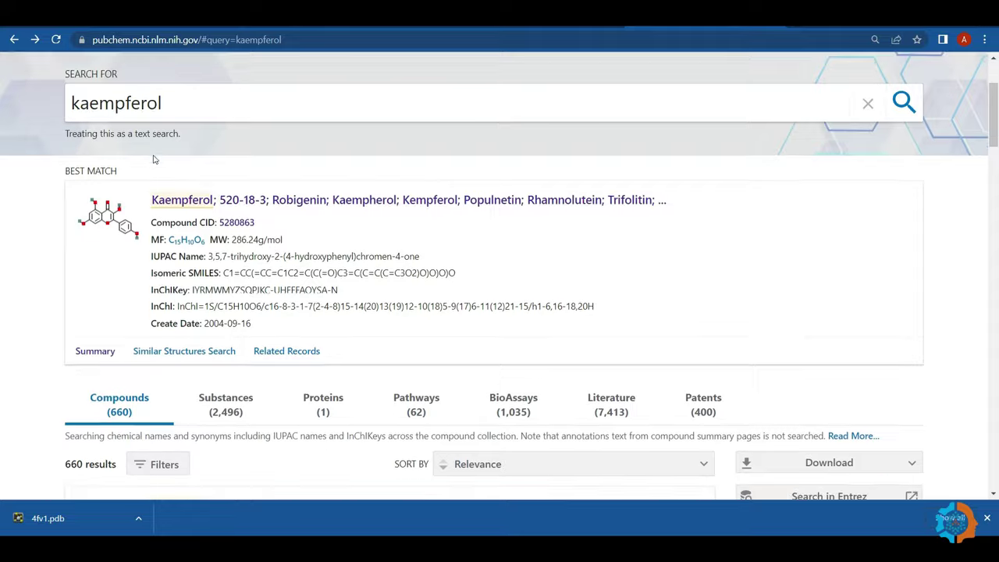
scroll(162, 258, "up", 5)
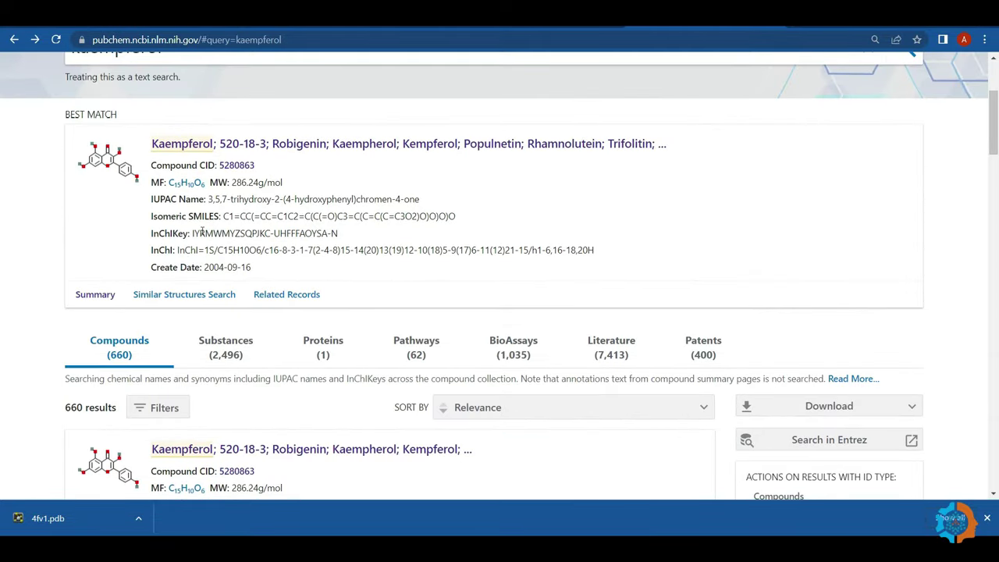
scroll(153, 248, "up", 2)
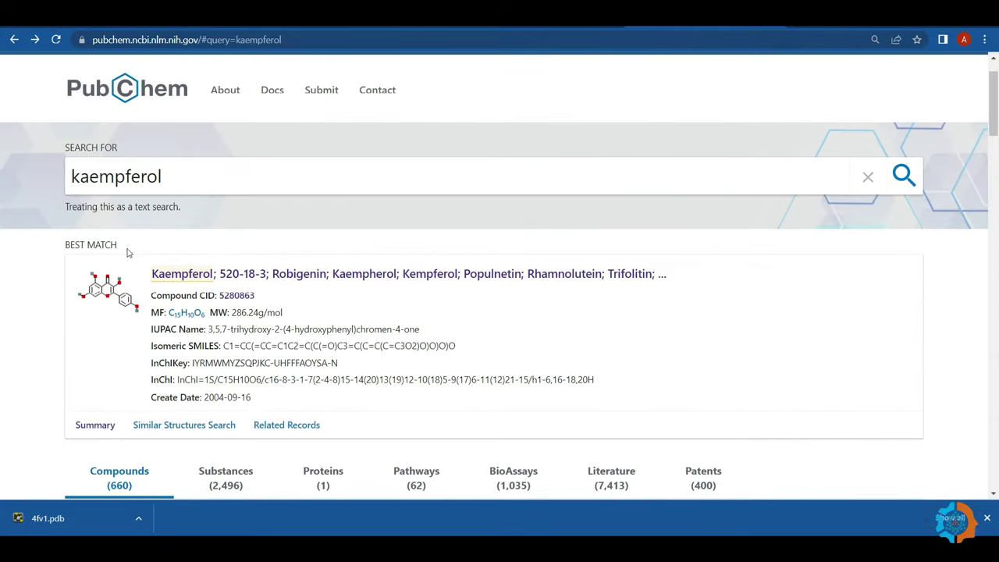
left_click(191, 276)
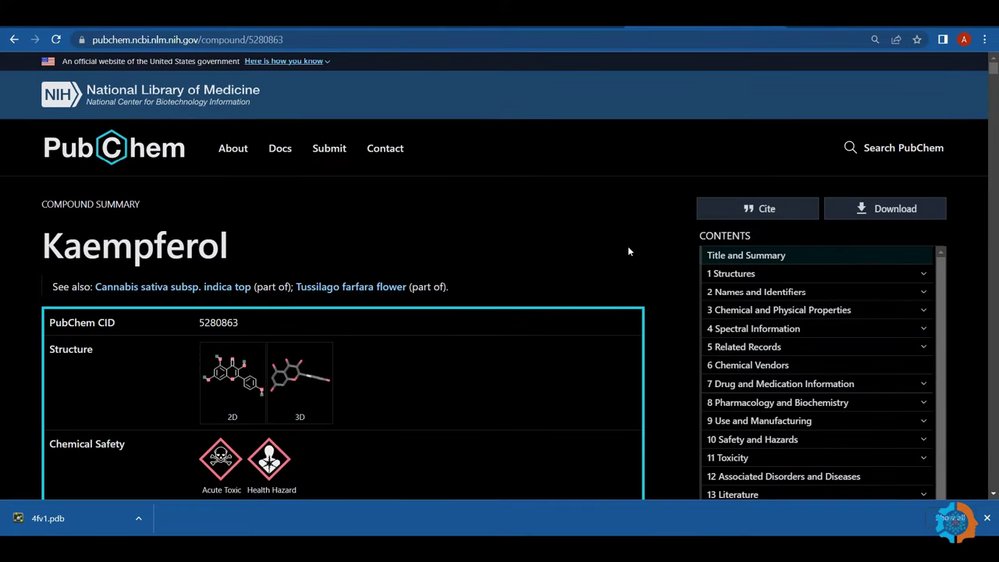
Step: Save kaempferol's 3D Conformer as an SDF file in the Autodock Vina folder
left_click(903, 212)
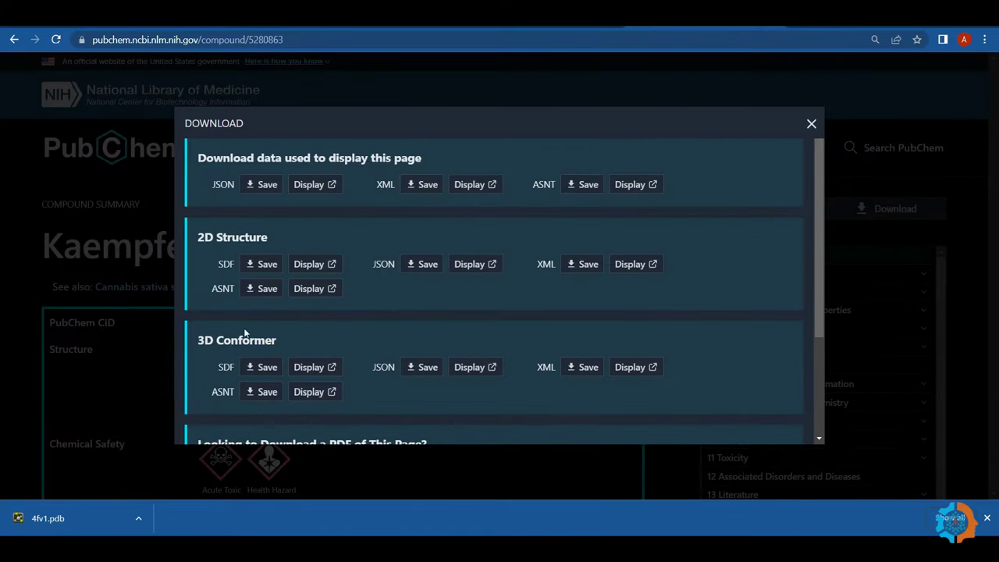
left_click(260, 367)
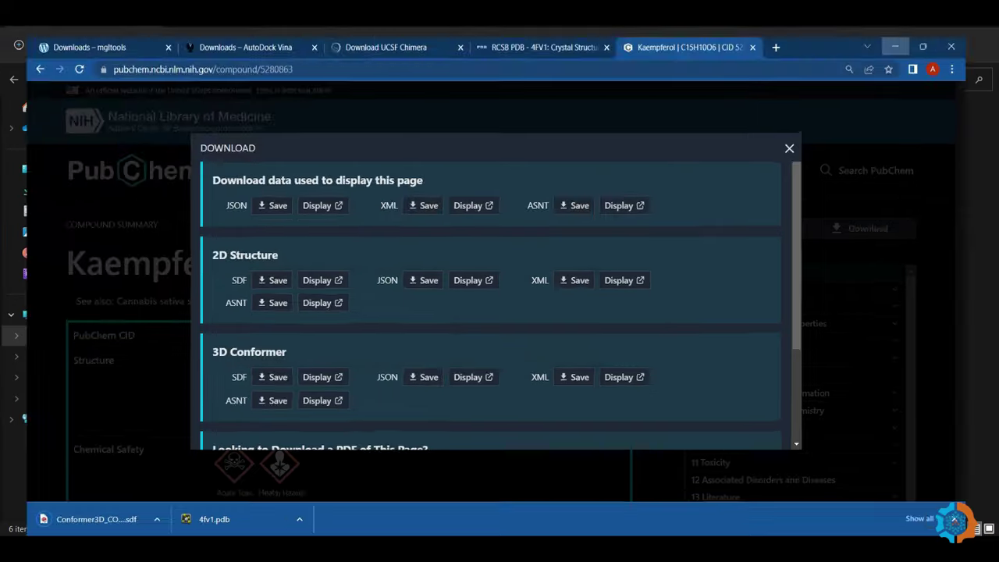
left_click(496, 308)
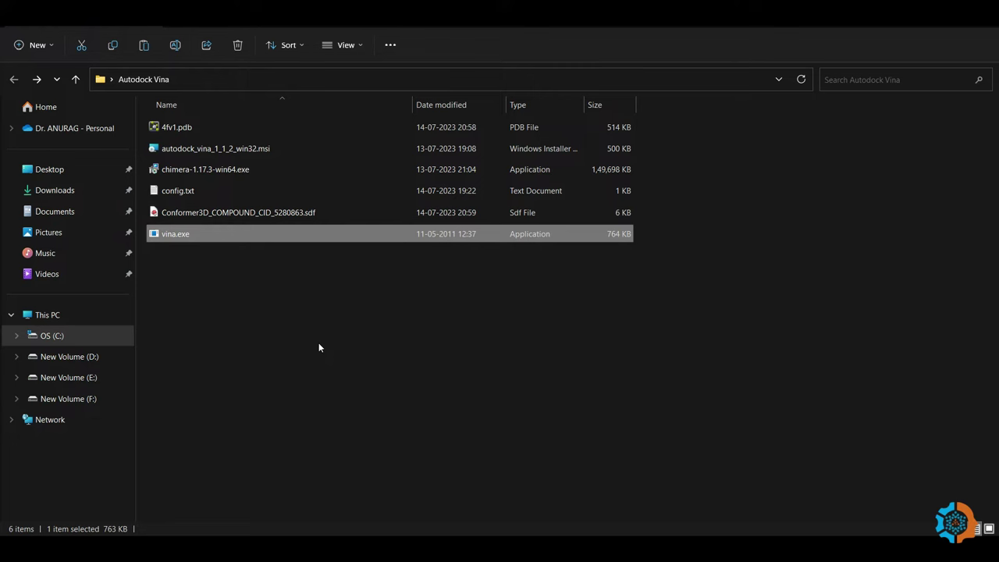
Step: Launch AutoDockTools-1.5.7 and load the 4fv1.pdb molecule from the Autodock Vina folder
key("super")
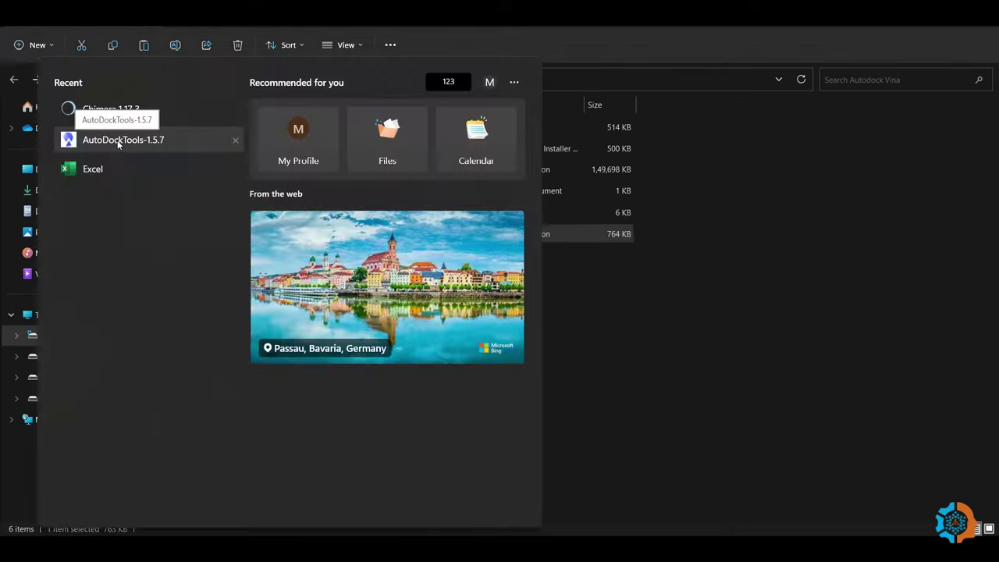
left_click(119, 141)
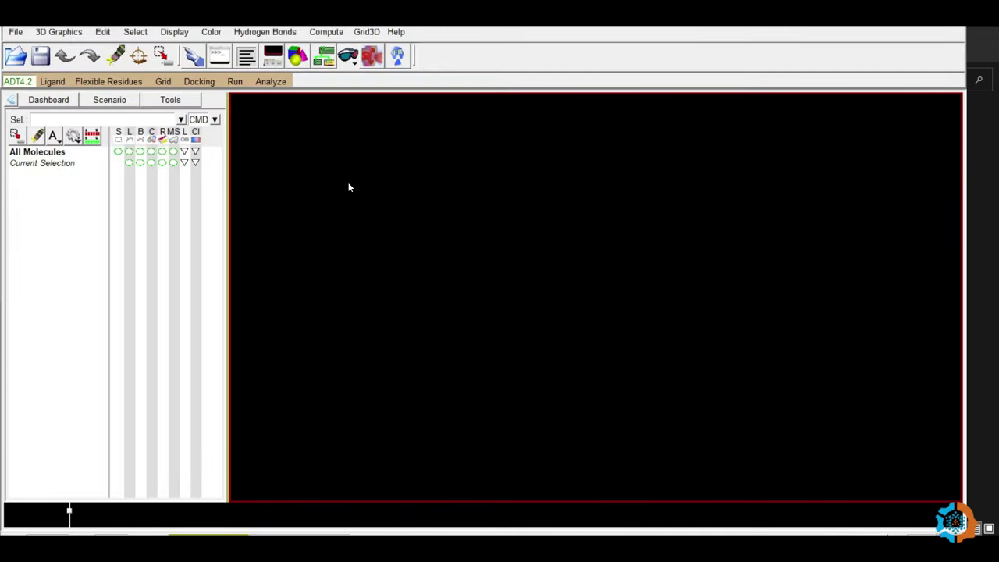
left_click(19, 35)
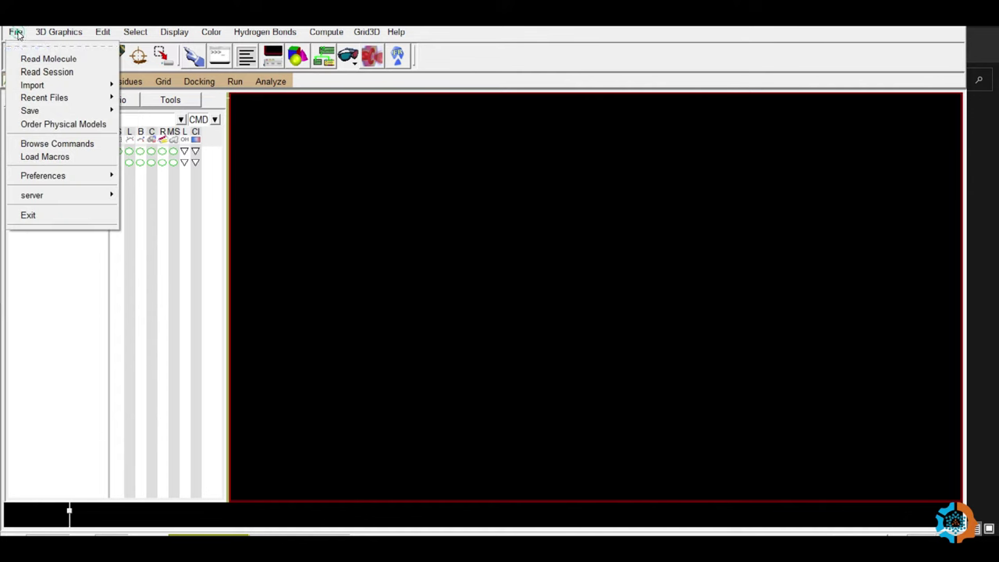
left_click(28, 60)
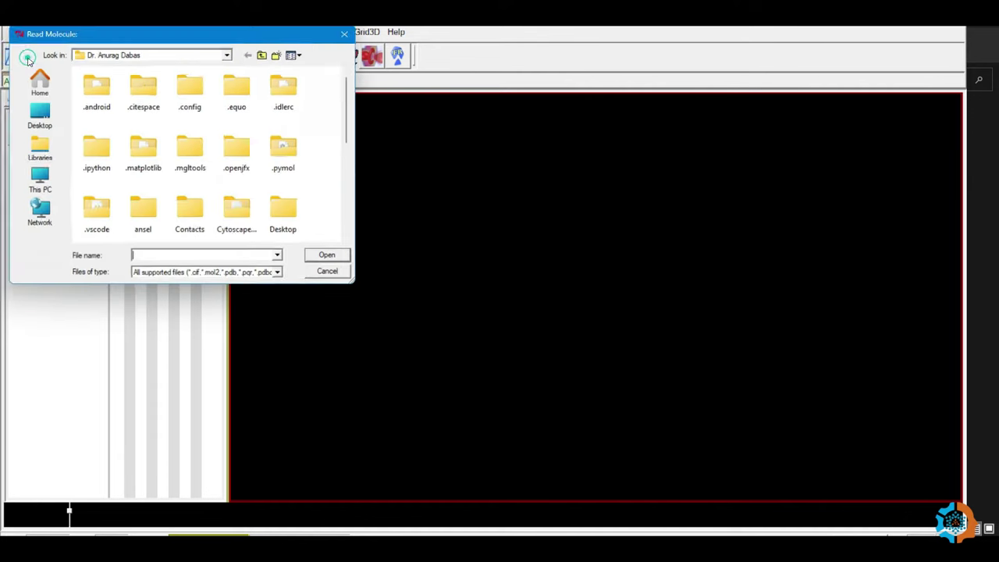
left_click(37, 117)
scroll(153, 180, "down", 5)
double_click(139, 201)
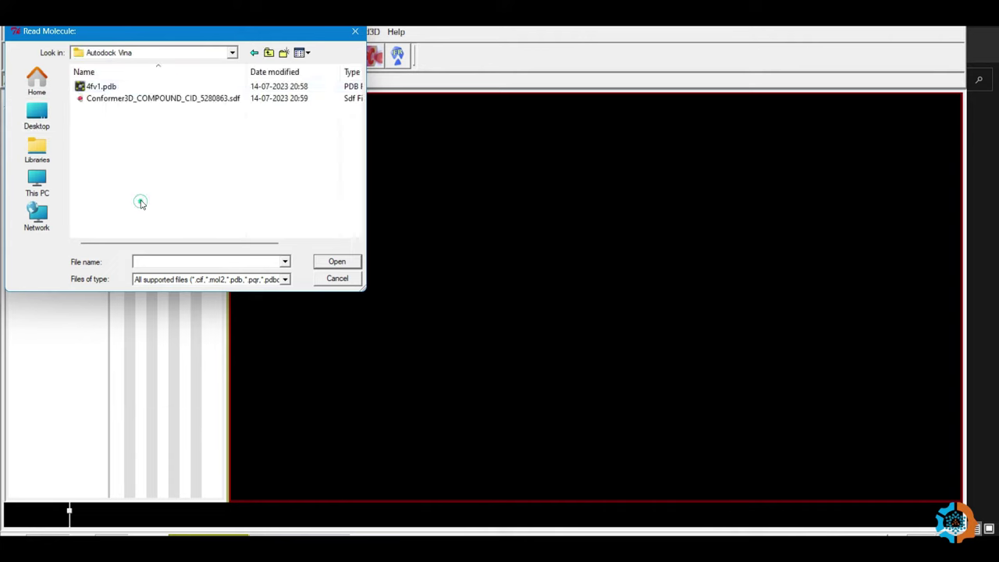
left_click(106, 88)
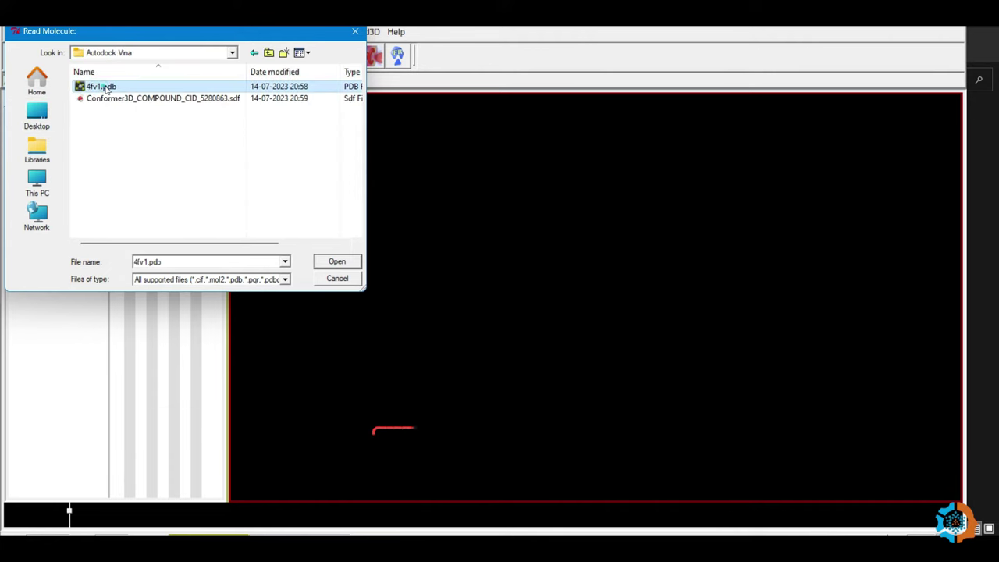
left_click(334, 263)
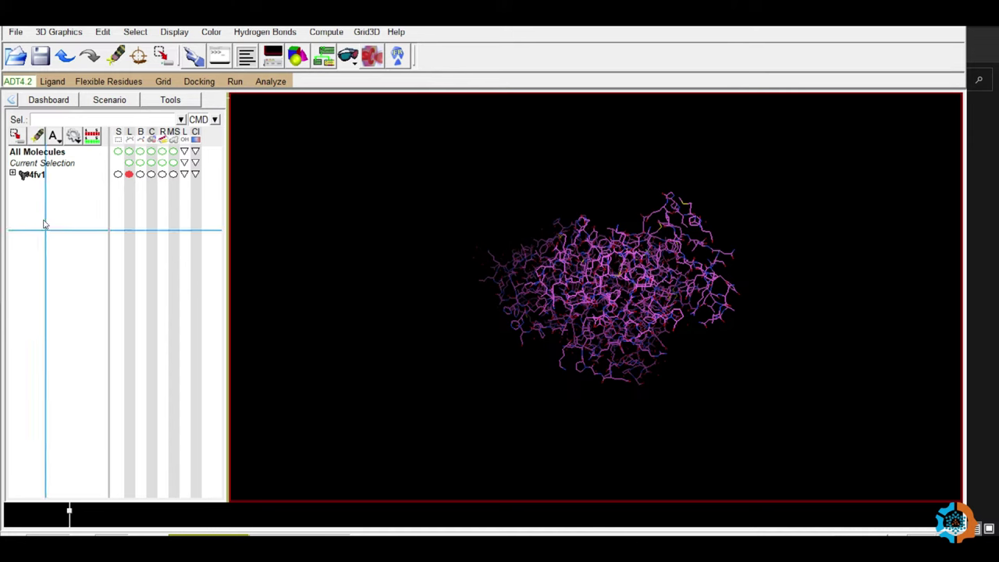
Step: Select residues EK4401 through EDO407 in chain A of 4fv1 and delete the selected atoms
left_click(12, 174)
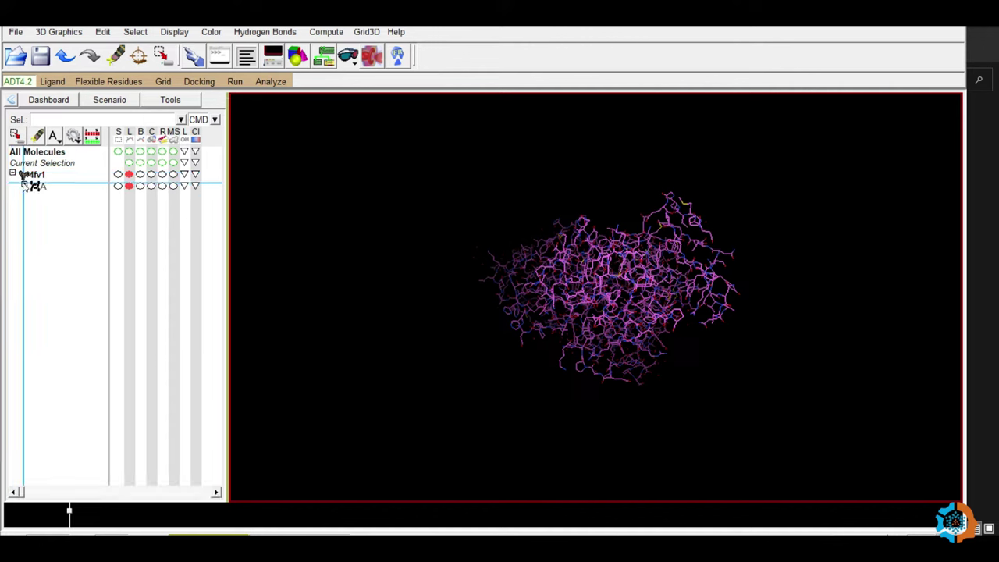
left_click(24, 185)
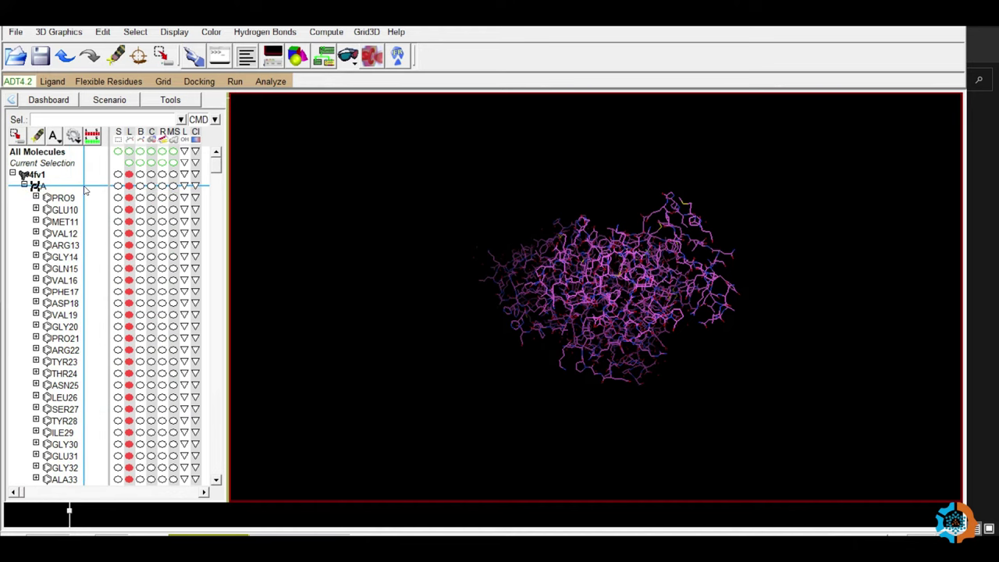
scroll(86, 191, "down", 5)
left_click_drag(216, 178, 218, 459)
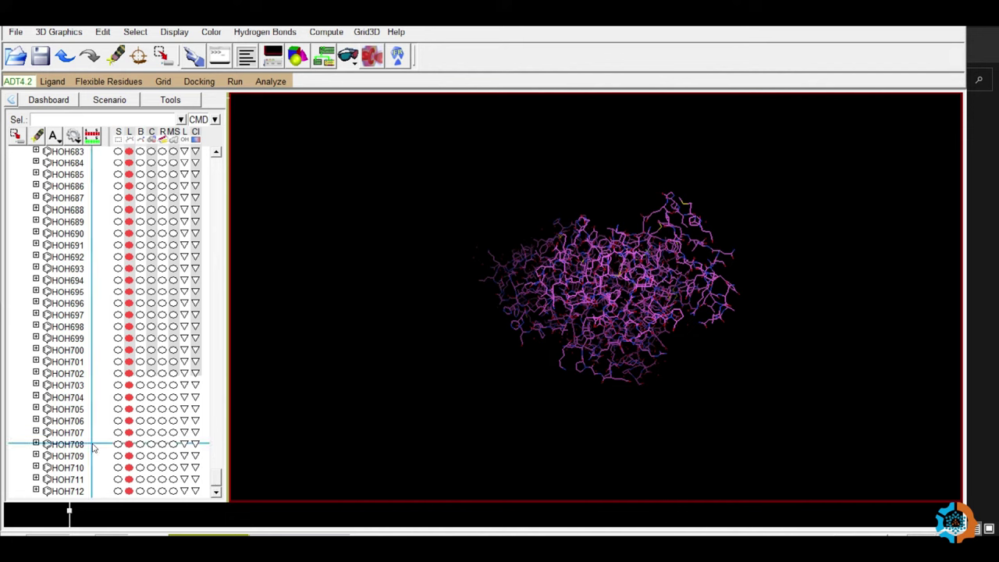
scroll(98, 405, "up", 10)
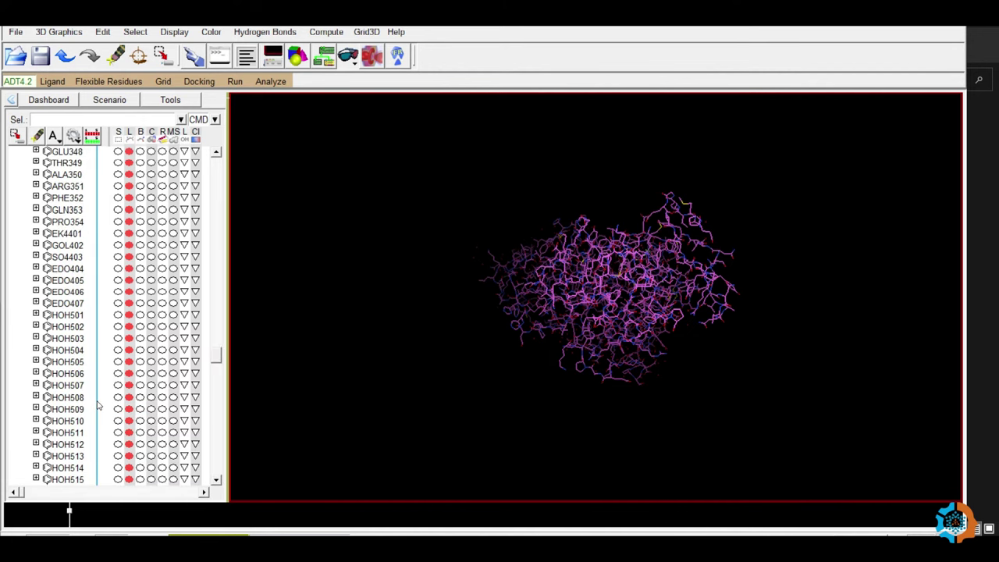
scroll(82, 328, "up", 1)
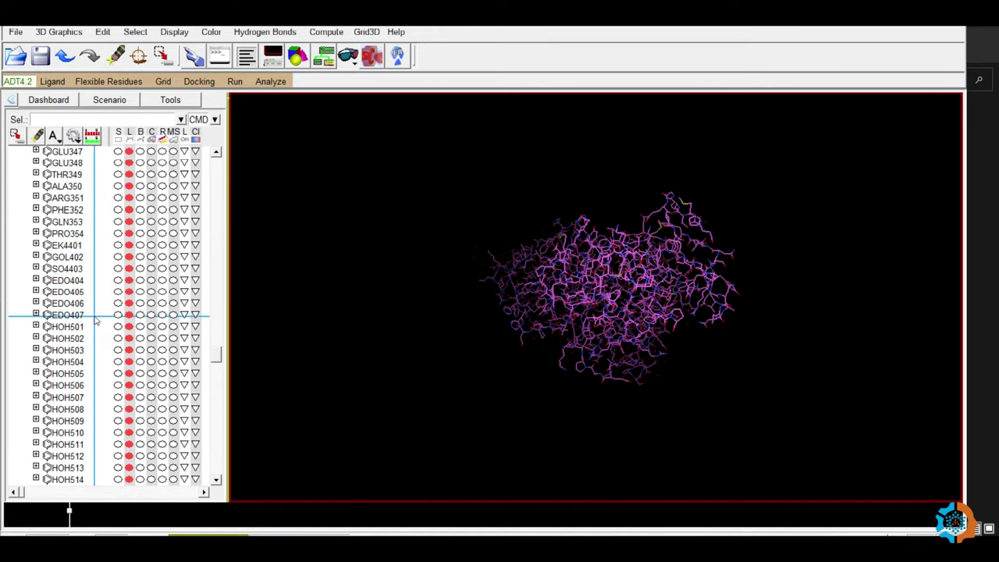
left_click_drag(118, 317, 118, 244)
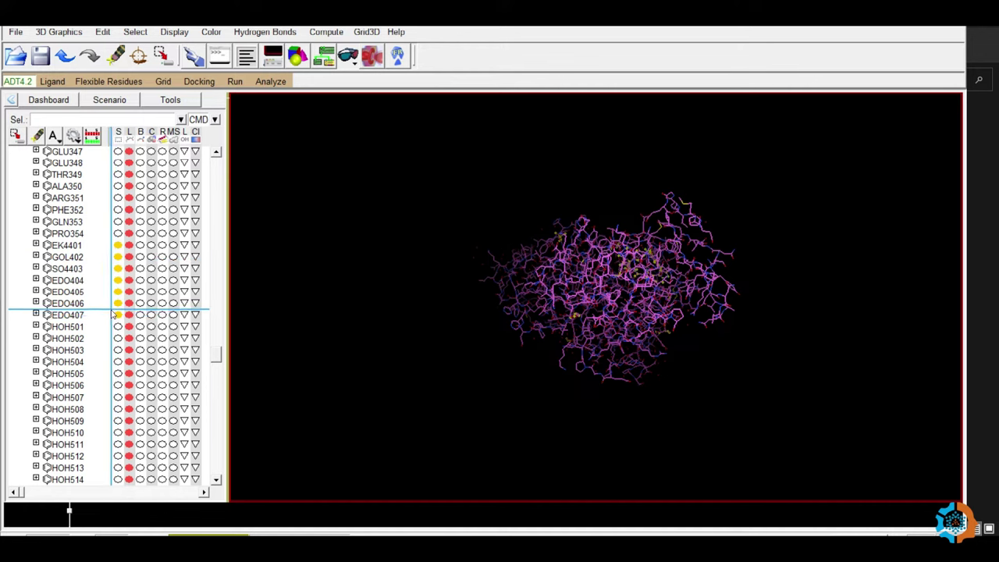
left_click(117, 314)
left_click(102, 32)
mouse_move(117, 102)
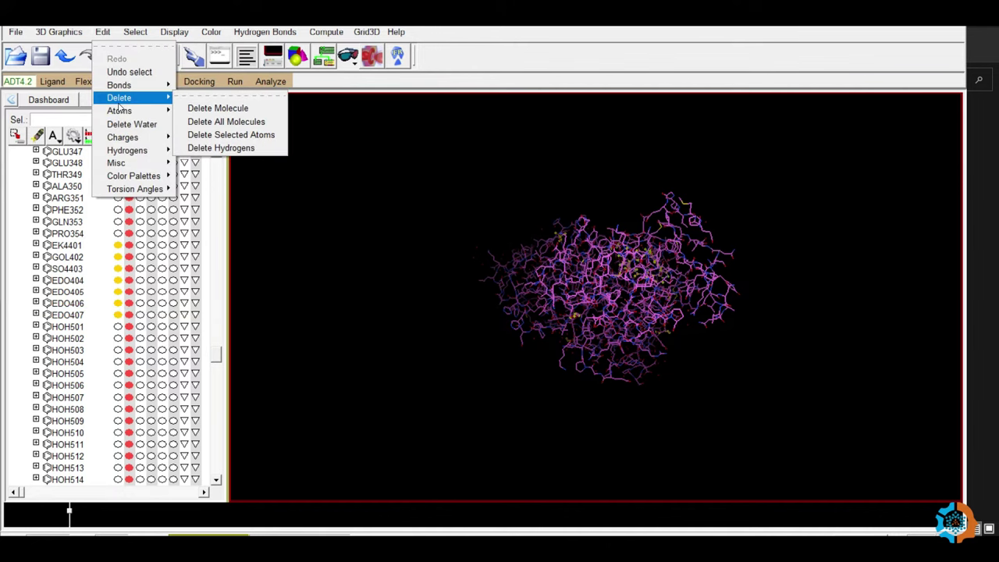
left_click(199, 136)
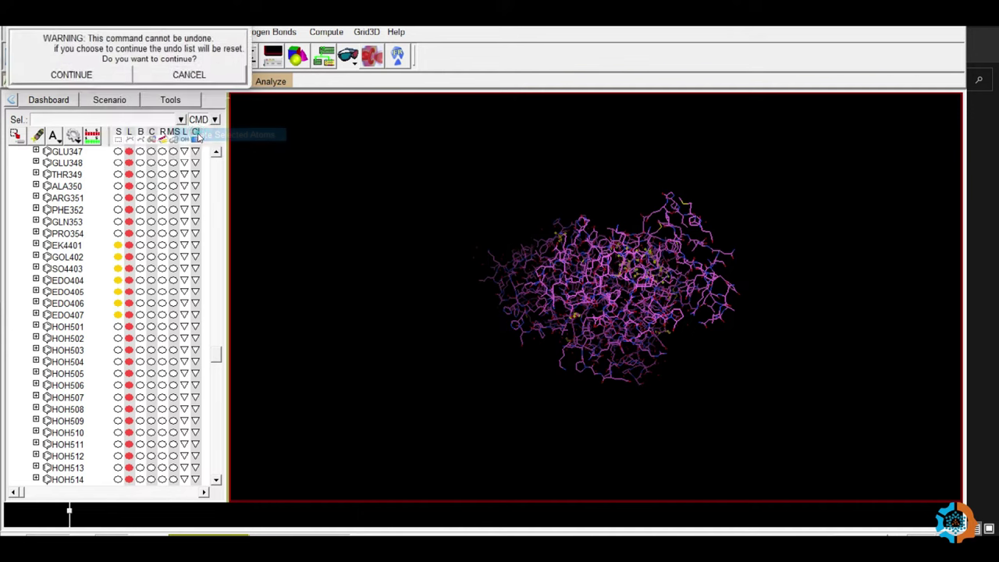
left_click(67, 76)
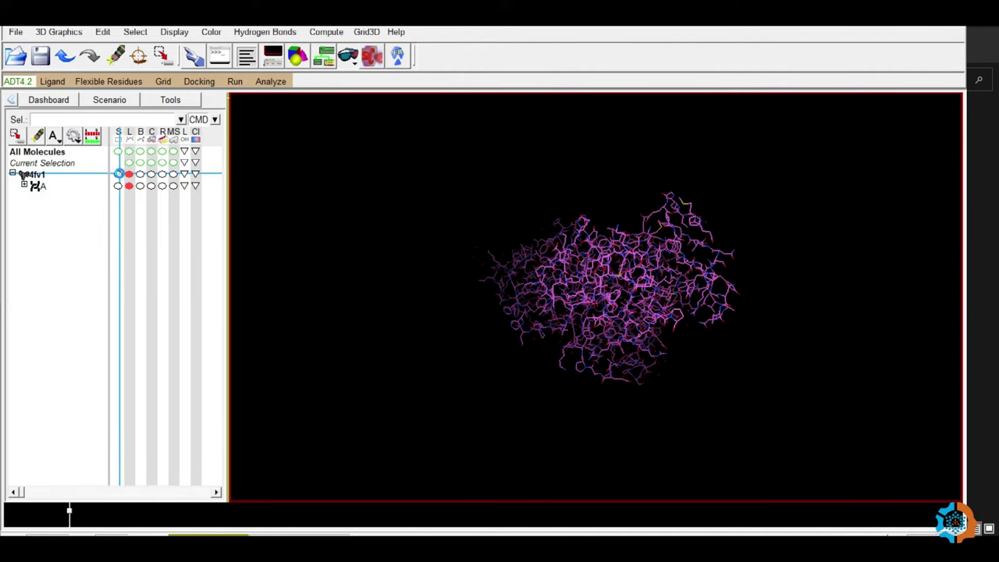
Step: Select the whole 4fv1 molecule and delete its water
left_click(118, 175)
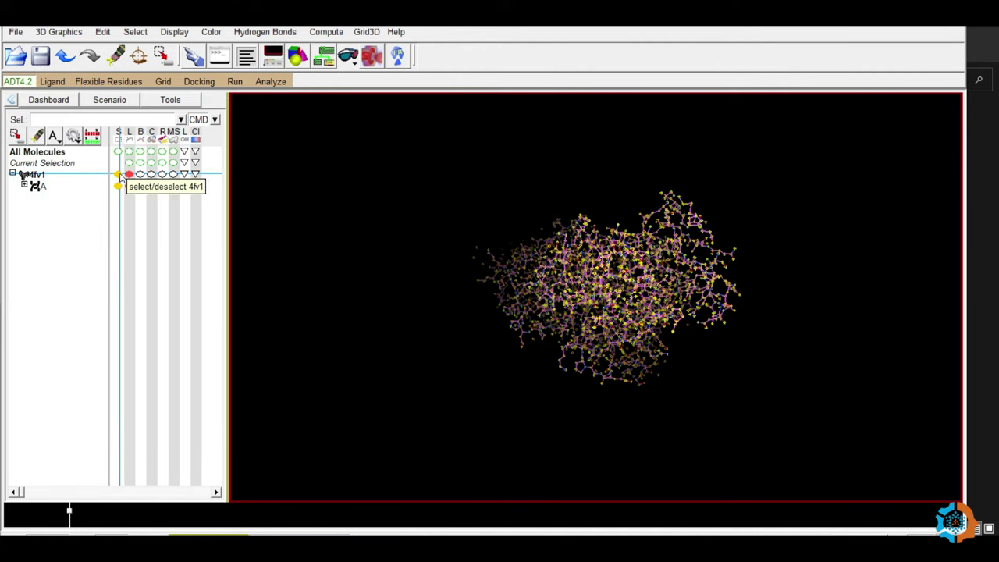
left_click(103, 32)
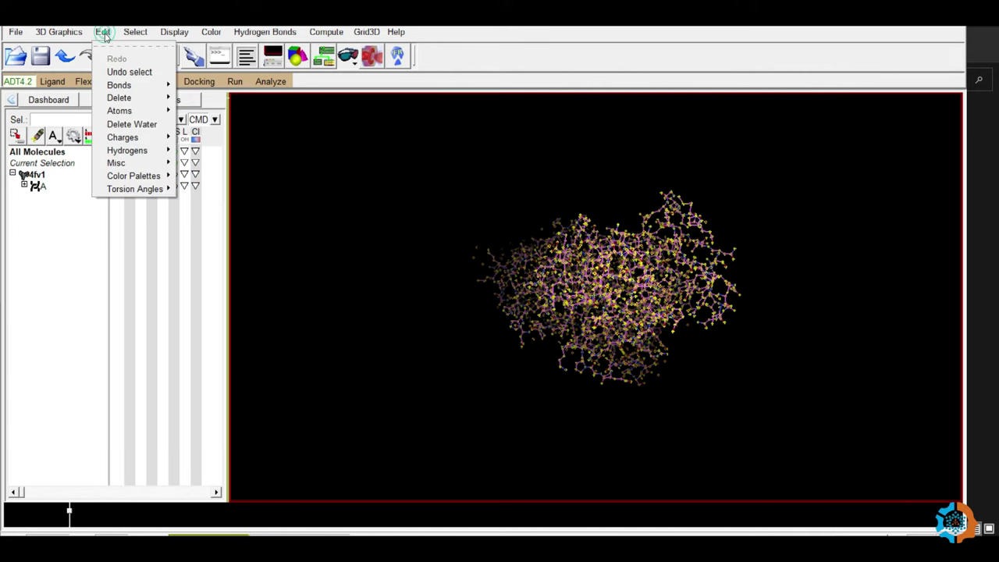
left_click(117, 125)
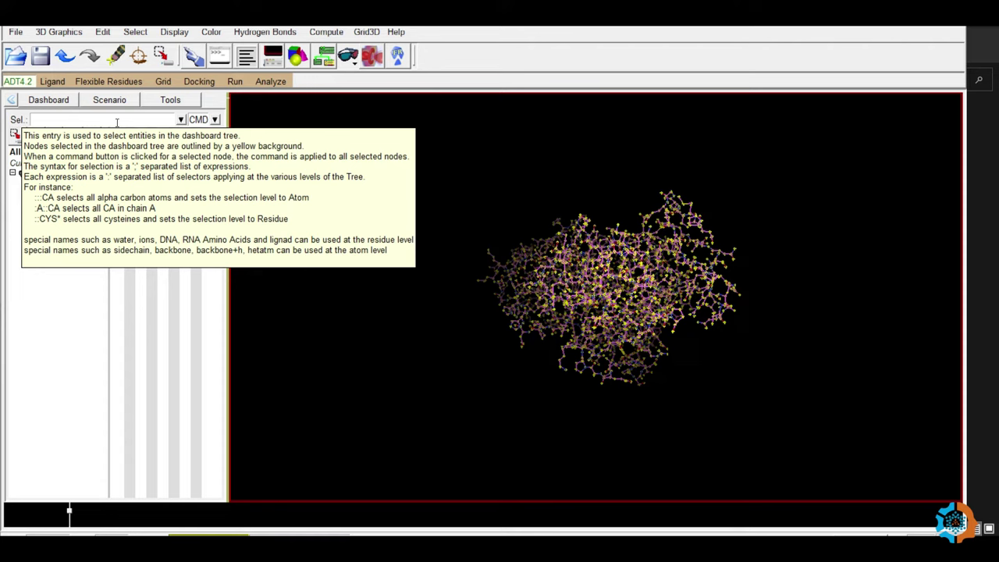
Step: Check the 4fv1 protein for residues with missing atoms and dismiss the list
left_click(102, 32)
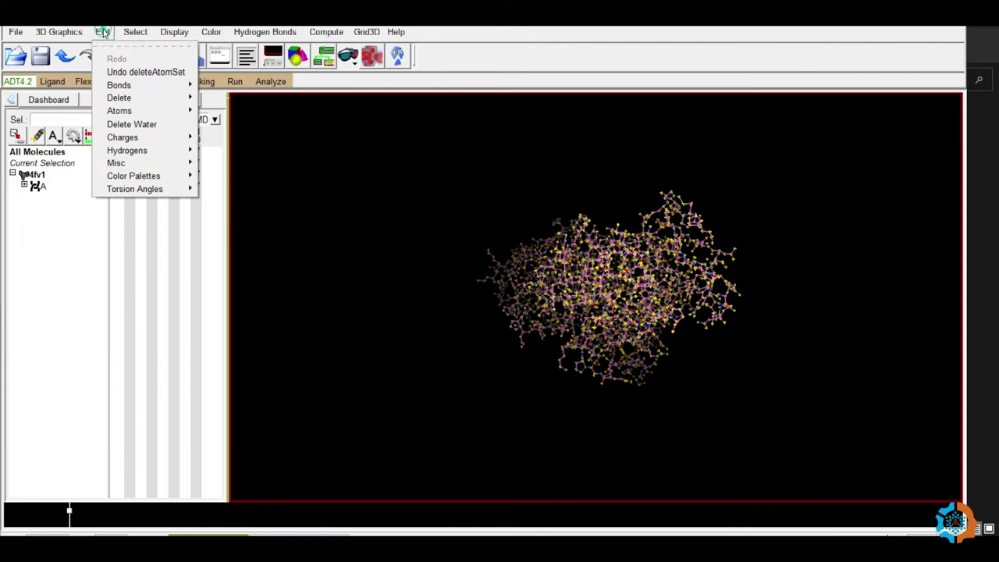
mouse_move(120, 164)
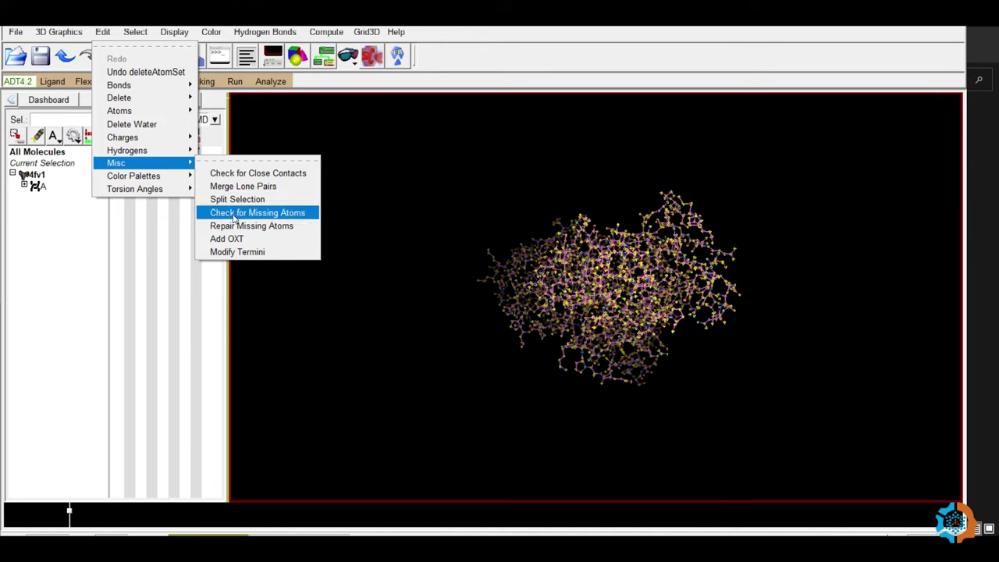
left_click(277, 216)
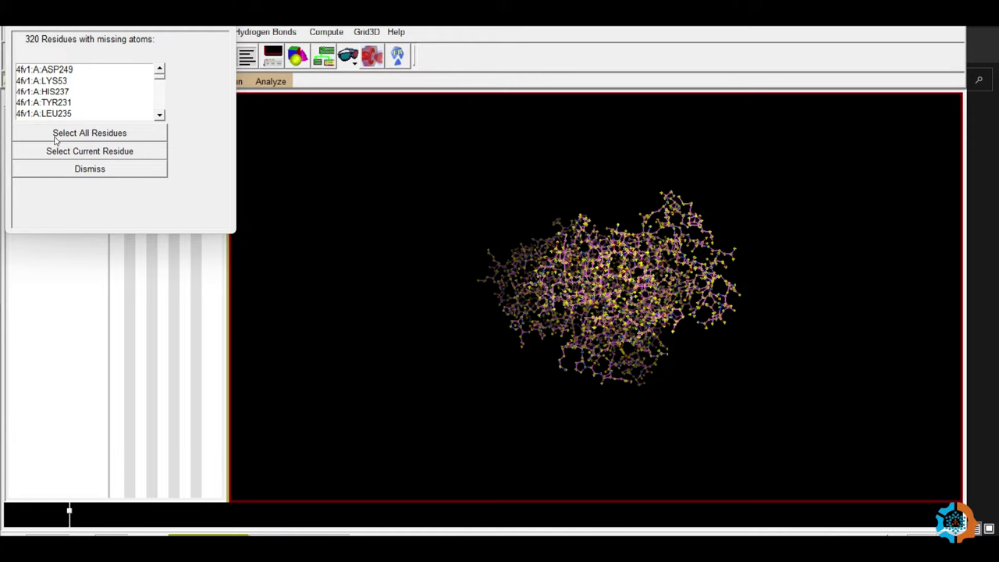
left_click(93, 169)
Step: Repair the missing atoms of 4fv1 and dismiss the close contacts list
left_click(105, 35)
mouse_move(114, 165)
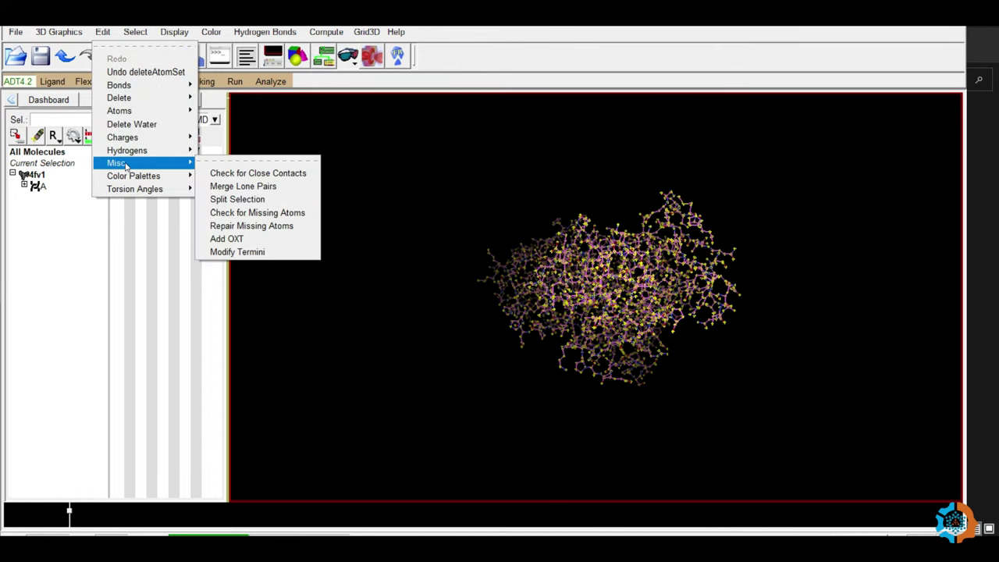
left_click(238, 227)
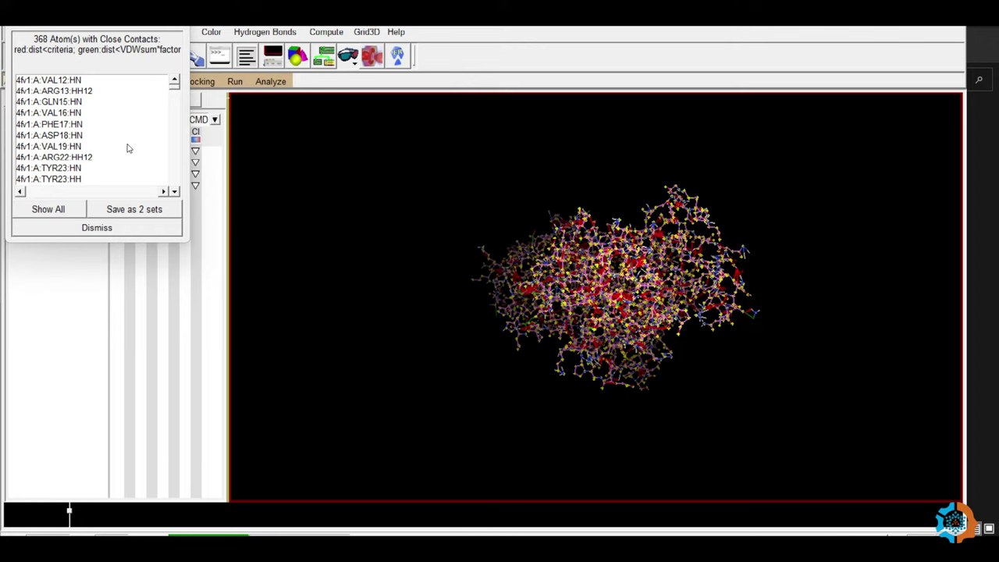
left_click(92, 228)
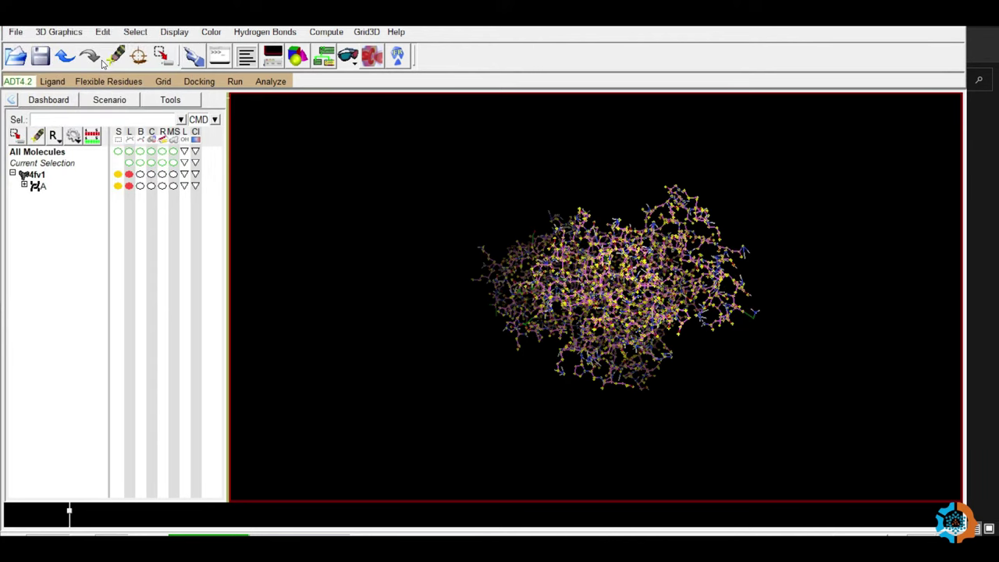
Step: Add All Hydrogens to 4fv1 with the noBondOrder method, renumbering atoms to include the new hydrogens
left_click(102, 32)
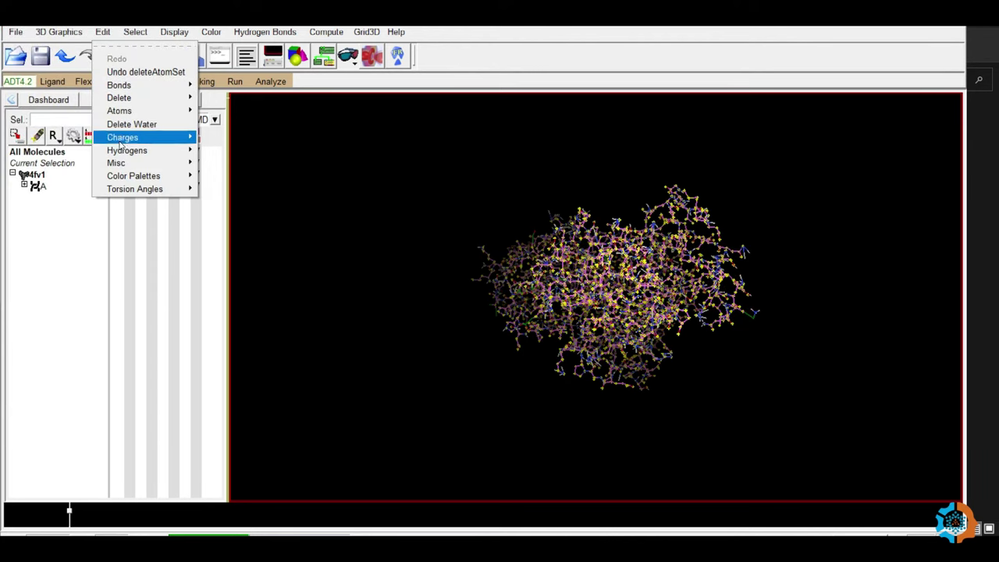
mouse_move(119, 155)
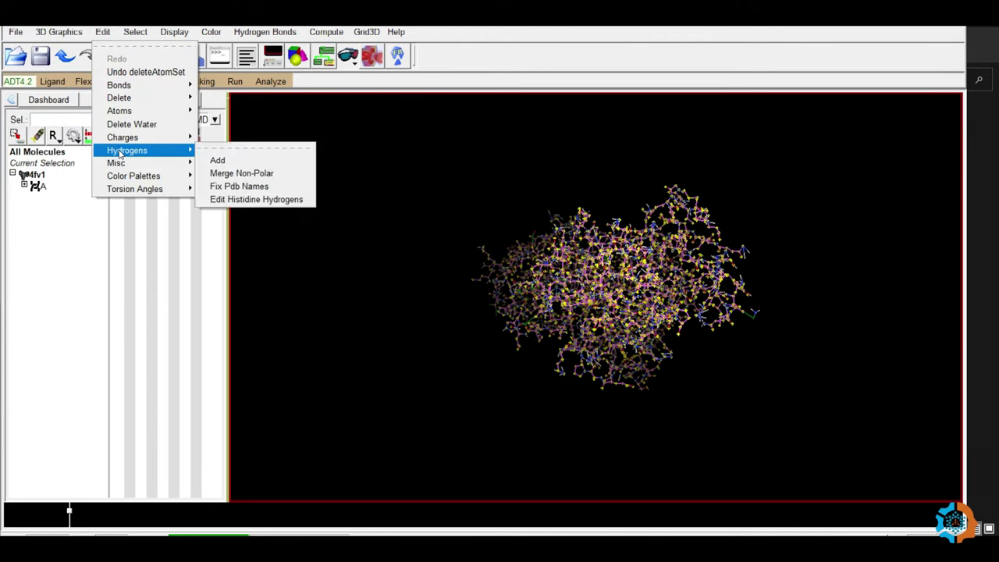
left_click(219, 160)
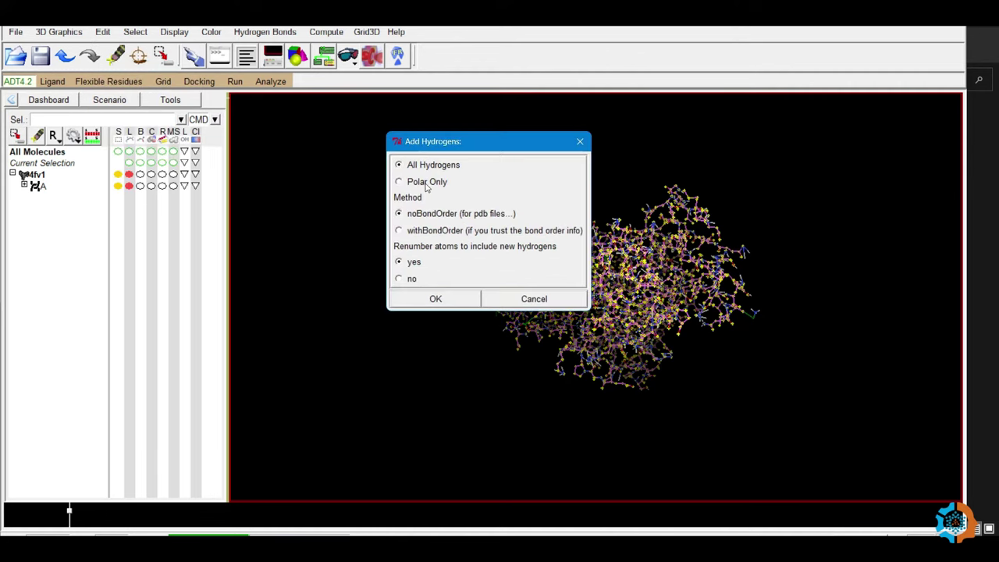
left_click(434, 300)
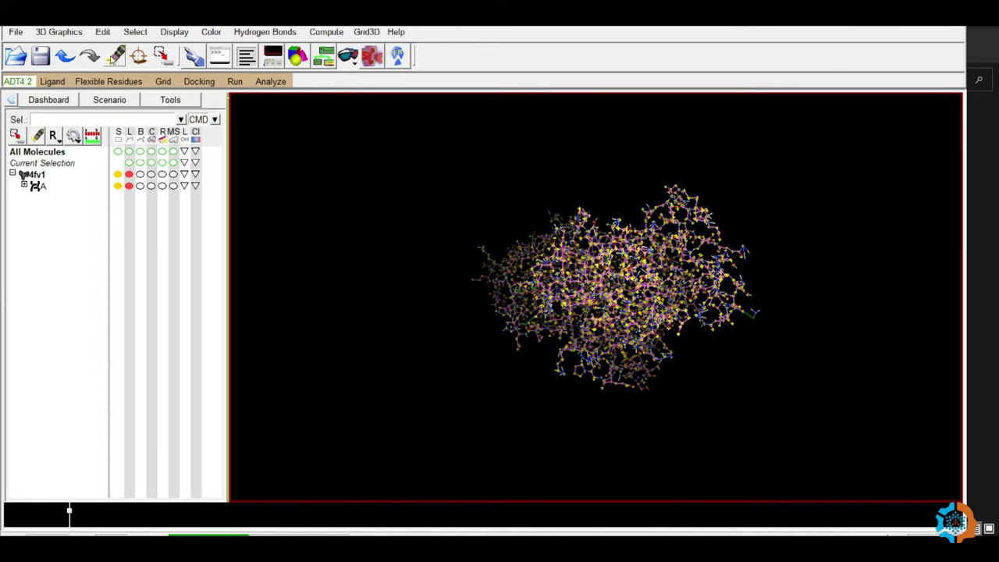
Step: Add Kollman charges to the 4fv1 protein and accept the charge notice
left_click(103, 33)
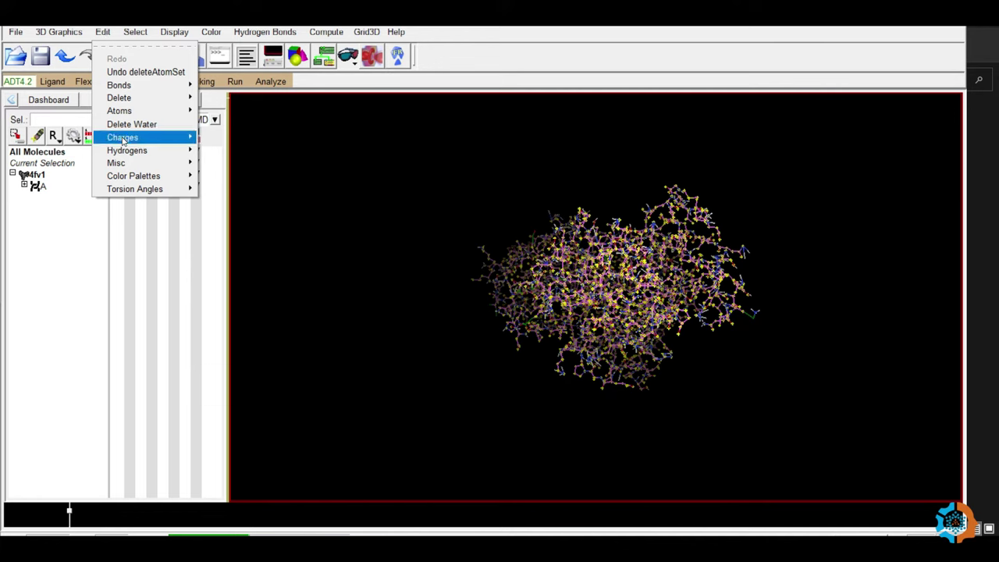
mouse_move(122, 139)
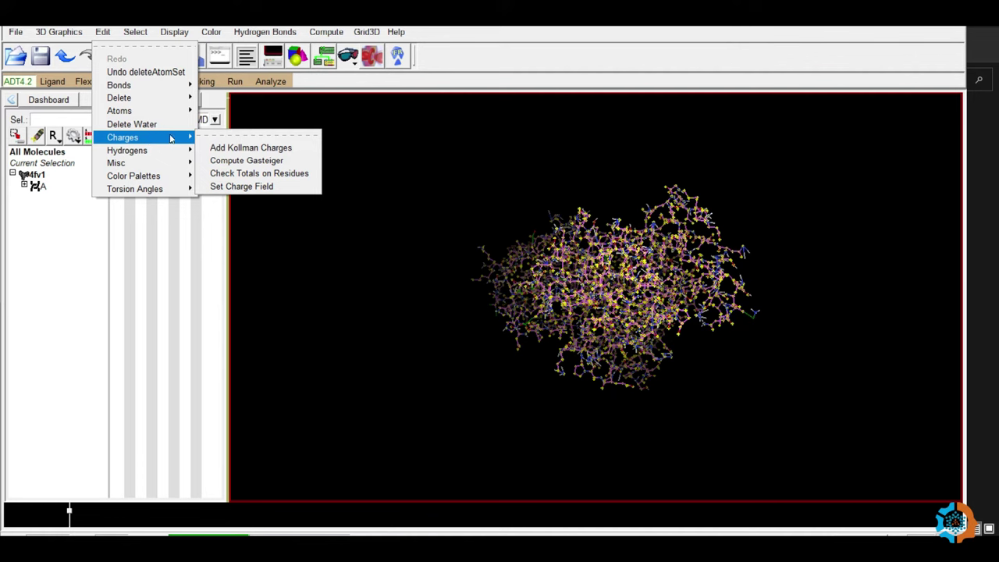
left_click(240, 149)
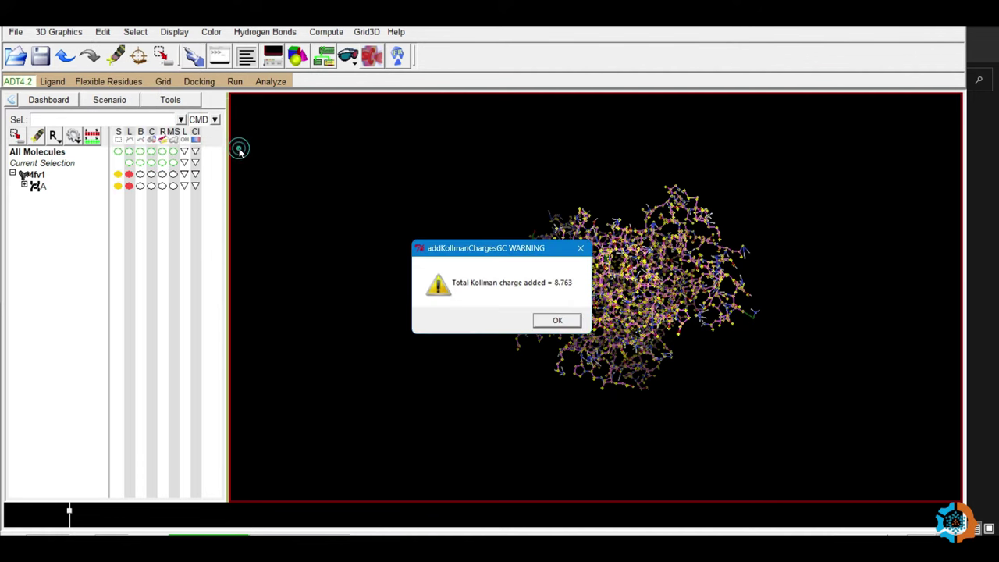
left_click(537, 316)
Step: Check the charge totals on the 4fv1 residues, spread the charge deficit over all atoms in each residue, and dismiss the list
left_click(102, 32)
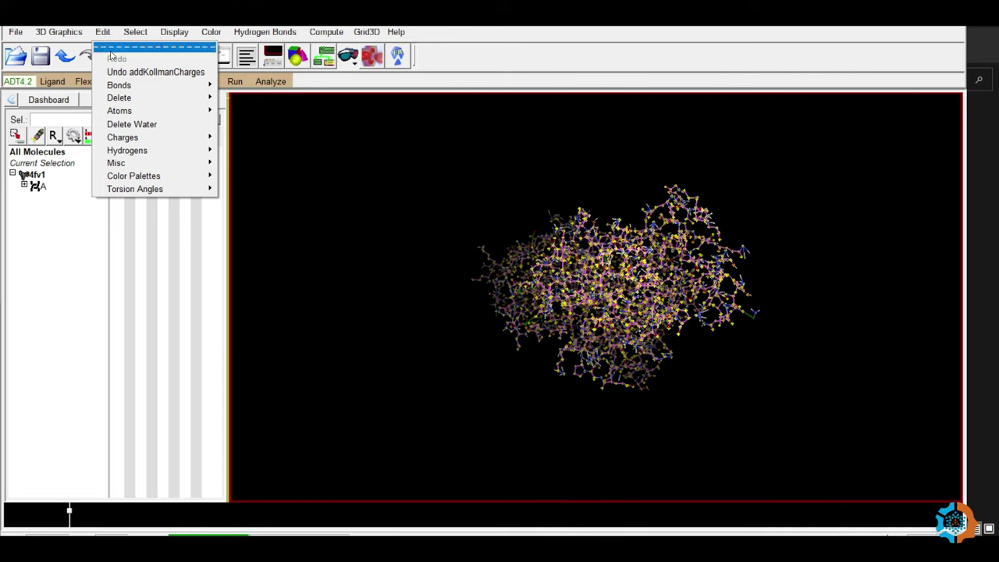
mouse_move(122, 139)
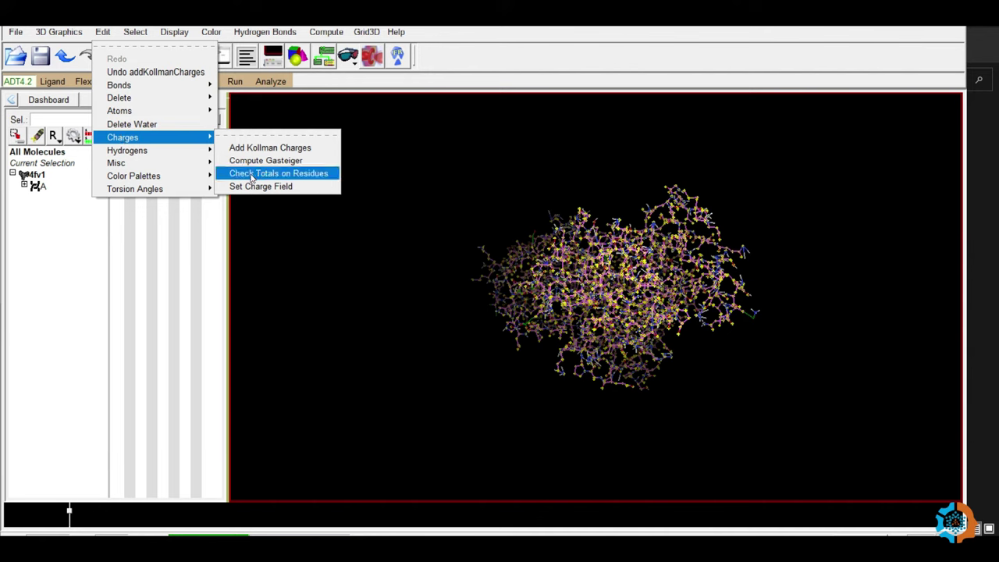
left_click(286, 174)
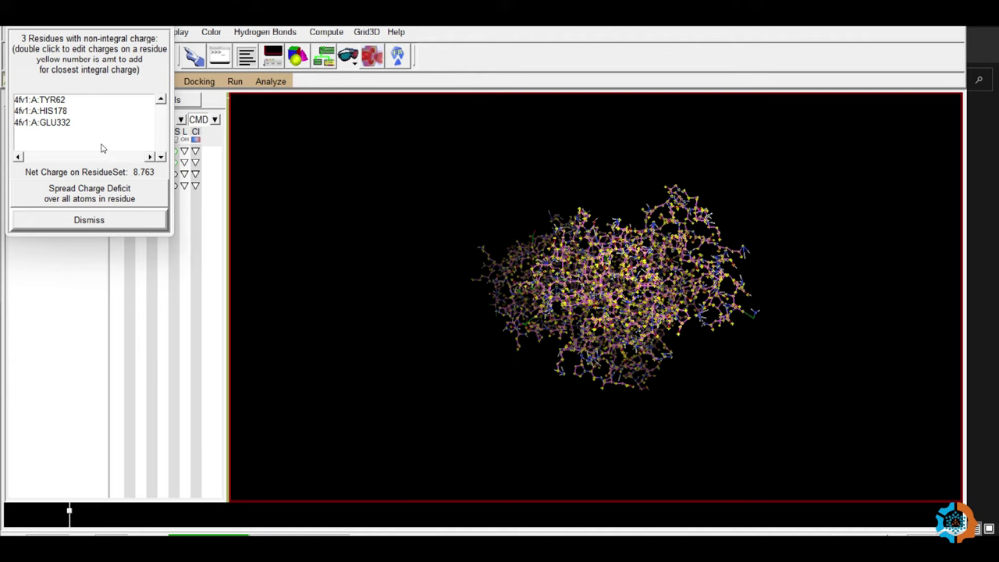
left_click(64, 199)
left_click(78, 221)
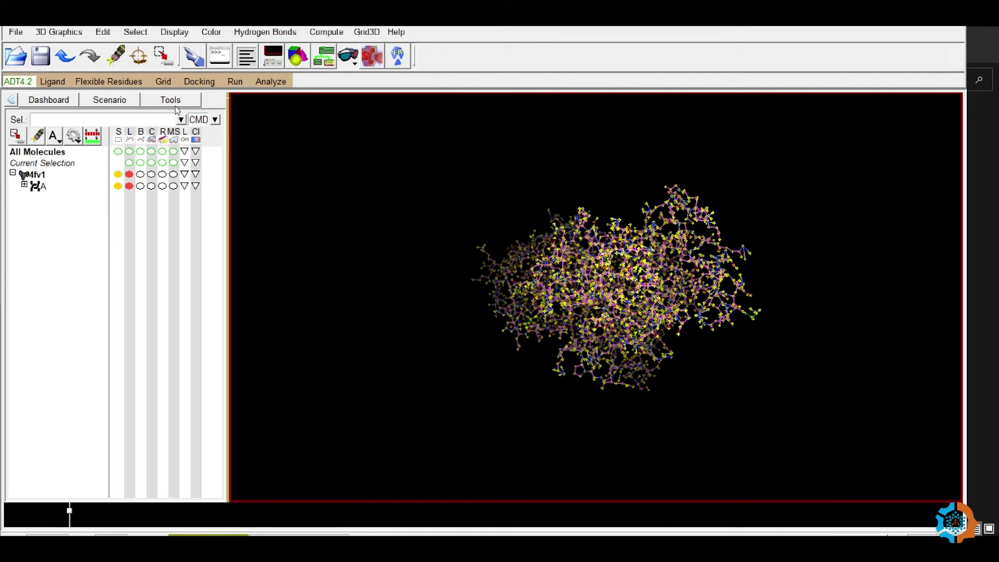
Step: Choose 4fv1 as the grid macromolecule and accept the initialization warning
left_click(164, 82)
mouse_move(199, 122)
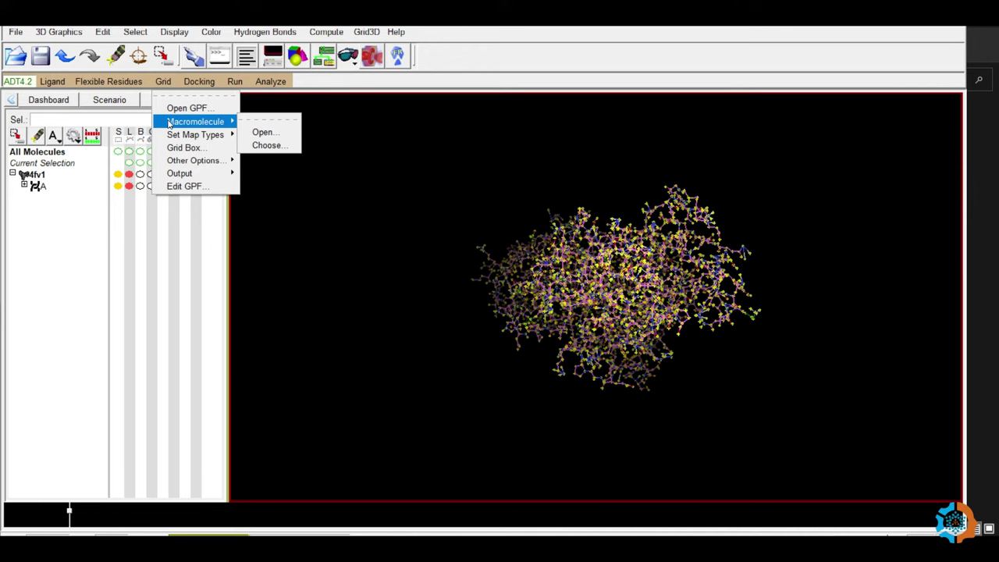
left_click(269, 148)
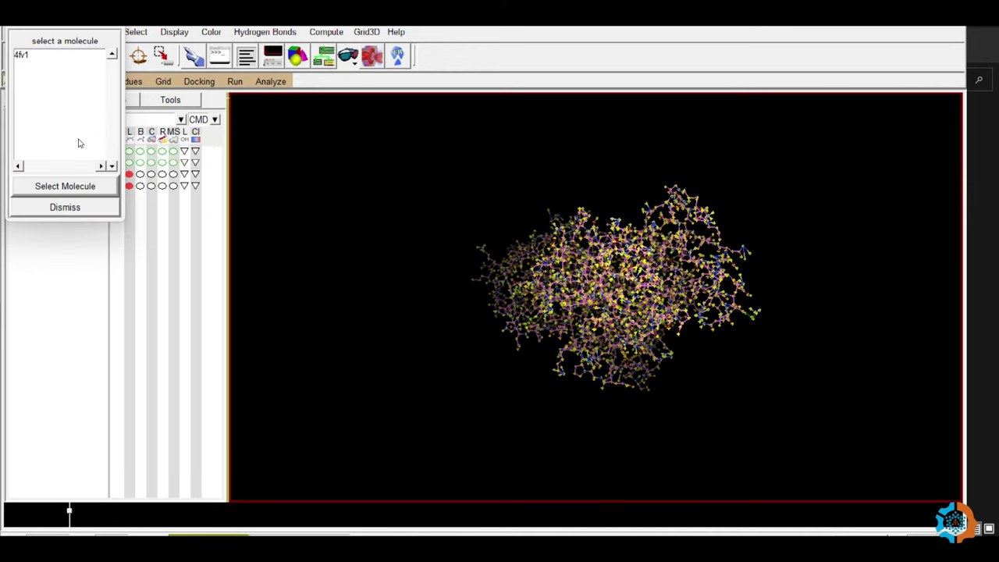
left_click(22, 60)
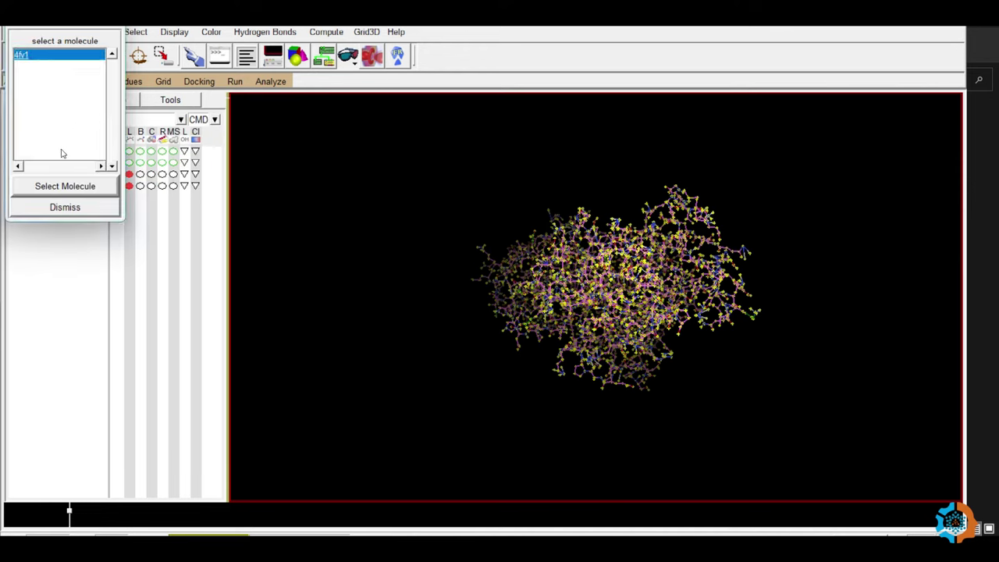
left_click(43, 187)
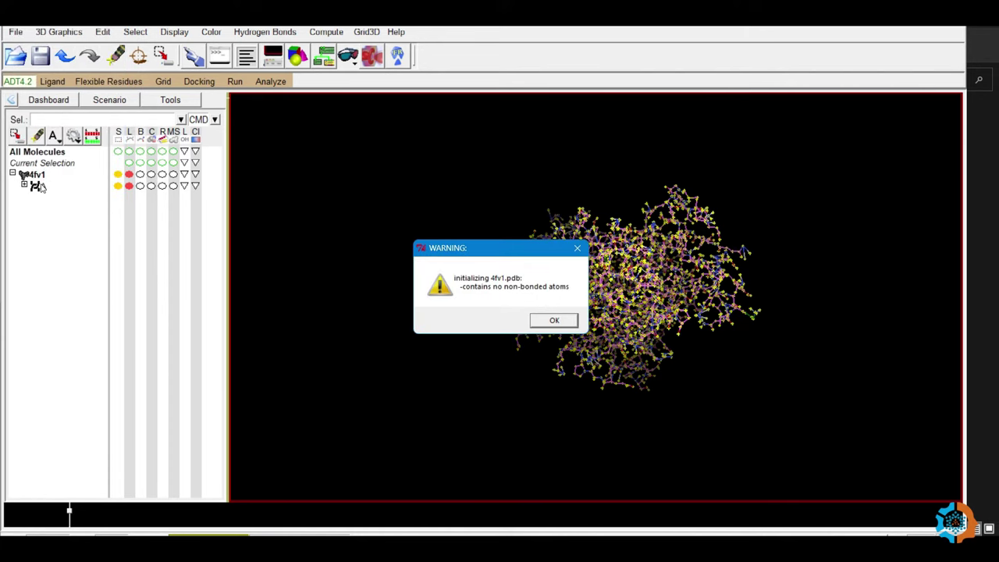
left_click(554, 320)
Step: Save the prepared macromolecule as REC.pdbqt in the Autodock Vina folder on the Desktop
left_click(39, 115)
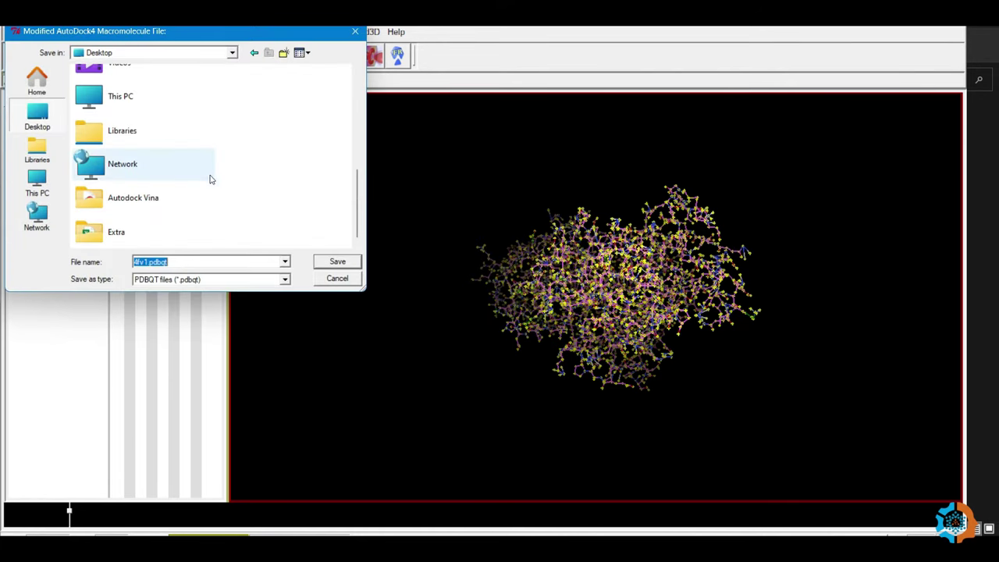
double_click(152, 196)
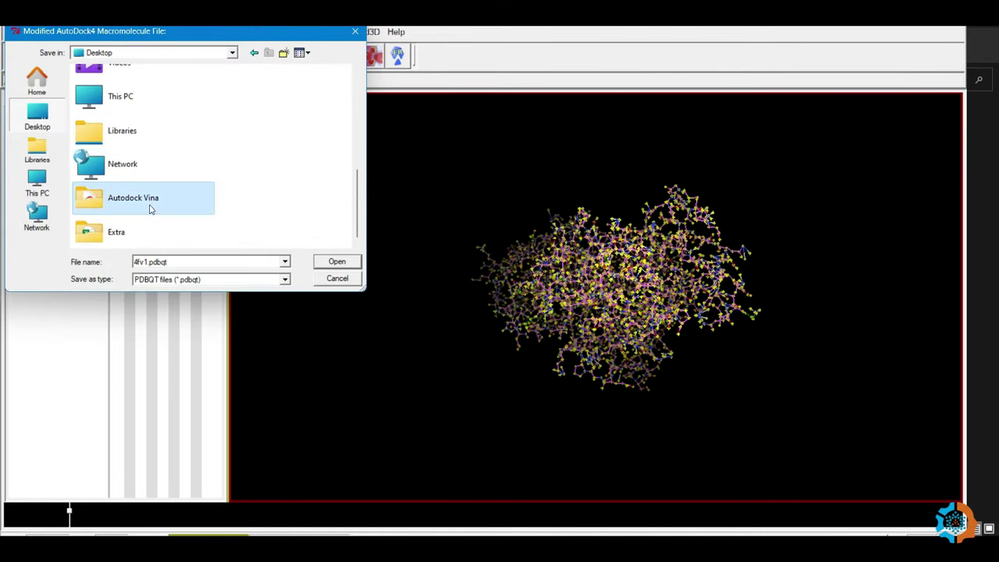
left_click(149, 262)
type("REC")
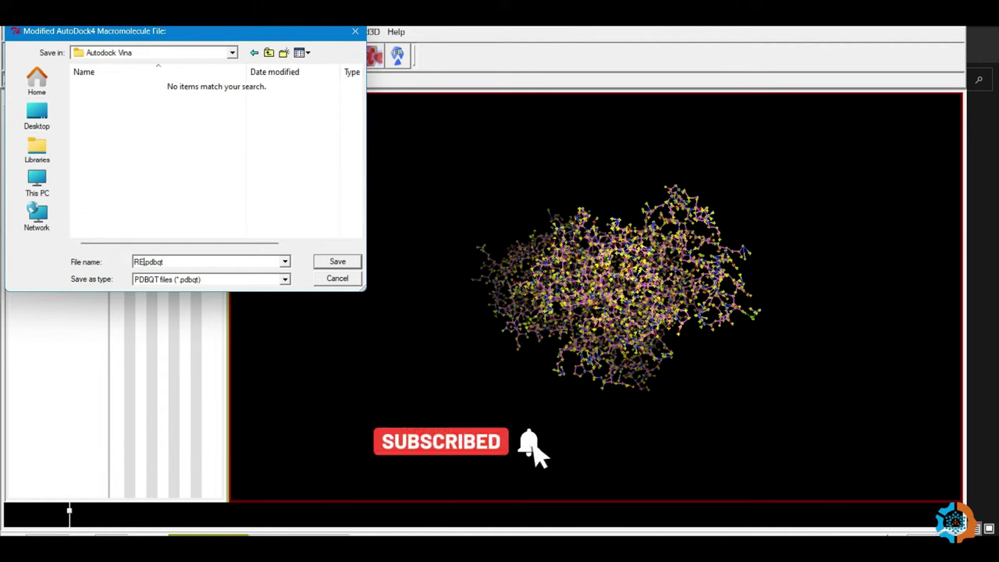
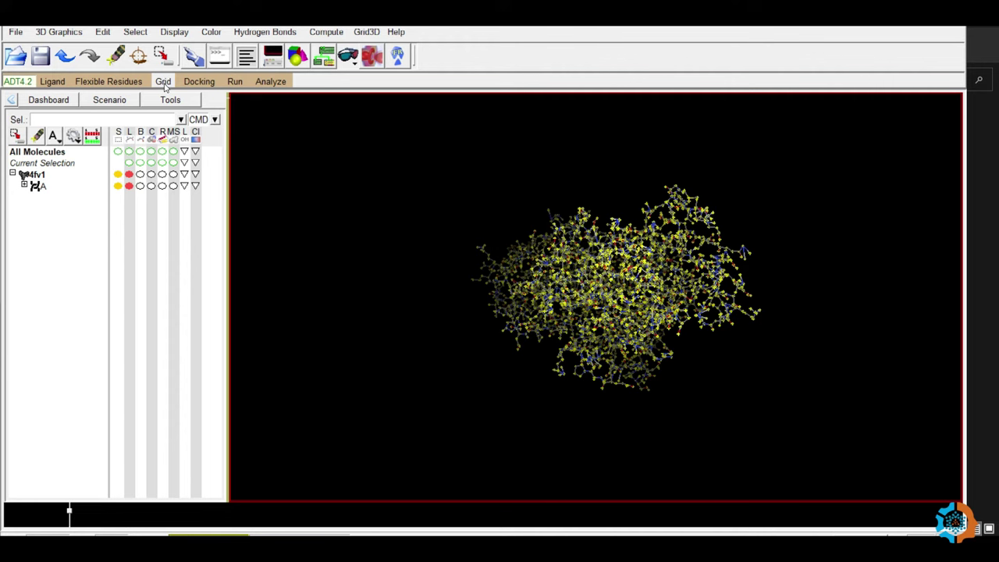
Step: Display the grid box around the protein and set its spacing to 1.000 angstrom
left_click(163, 81)
left_click(176, 148)
middle_click_drag(617, 383, 540, 272)
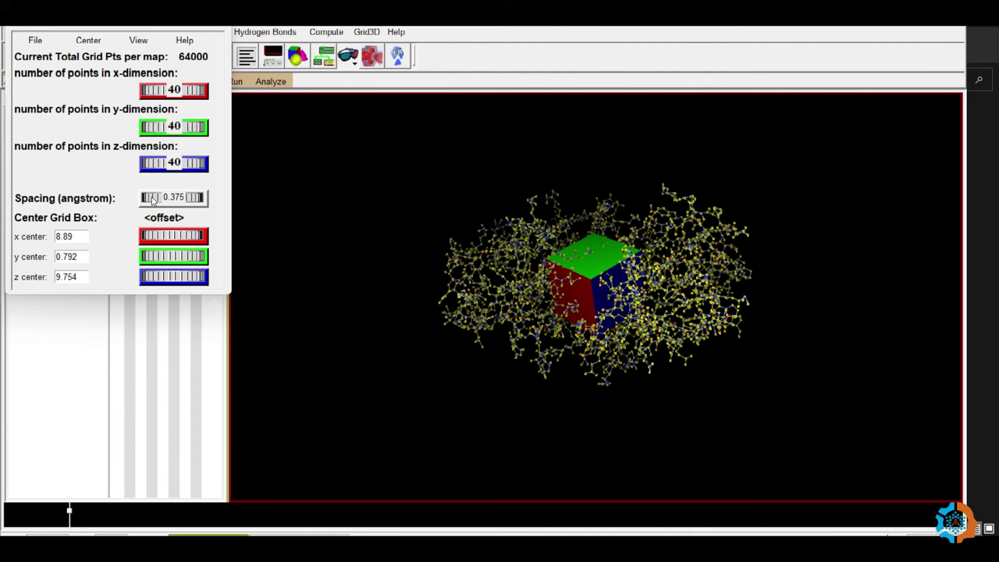
left_click_drag(151, 198, 180, 198)
Step: Increase the grid box's number of points in the x-dimension to 60
middle_click_drag(616, 366, 542, 335)
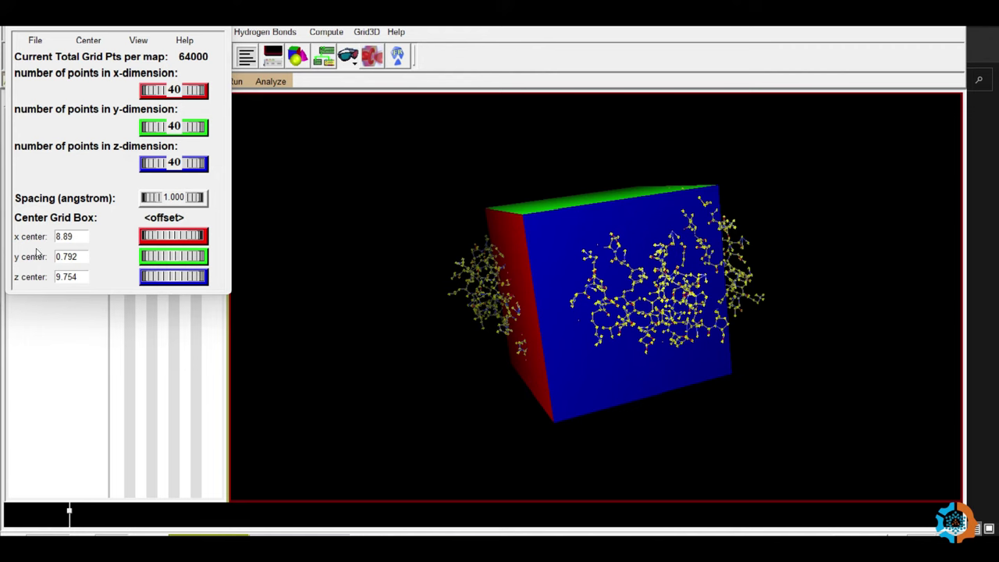
middle_click_drag(601, 320, 576, 320)
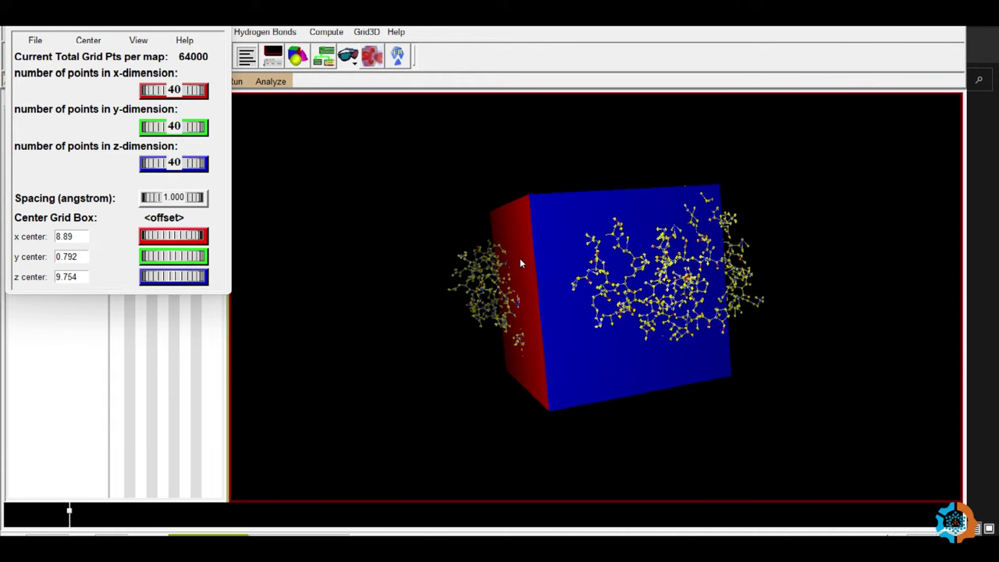
left_click_drag(518, 241, 544, 259)
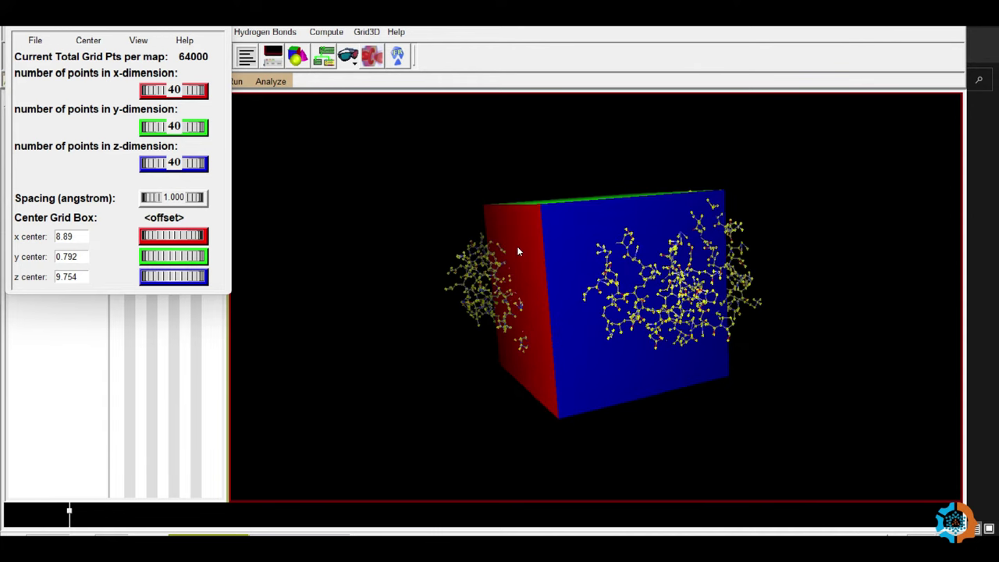
key("Up")
key("Up")
key("Up")
key("Up")
key("Up")
key("Up")
key("Up")
key("Up")
key("Up")
key("Up")
key("Up")
key("Up")
key("Up")
key("Up")
key("Up")
key("Up")
key("Up")
key("Up")
key("Up")
key("Up")
left_click_drag(457, 288, 477, 292)
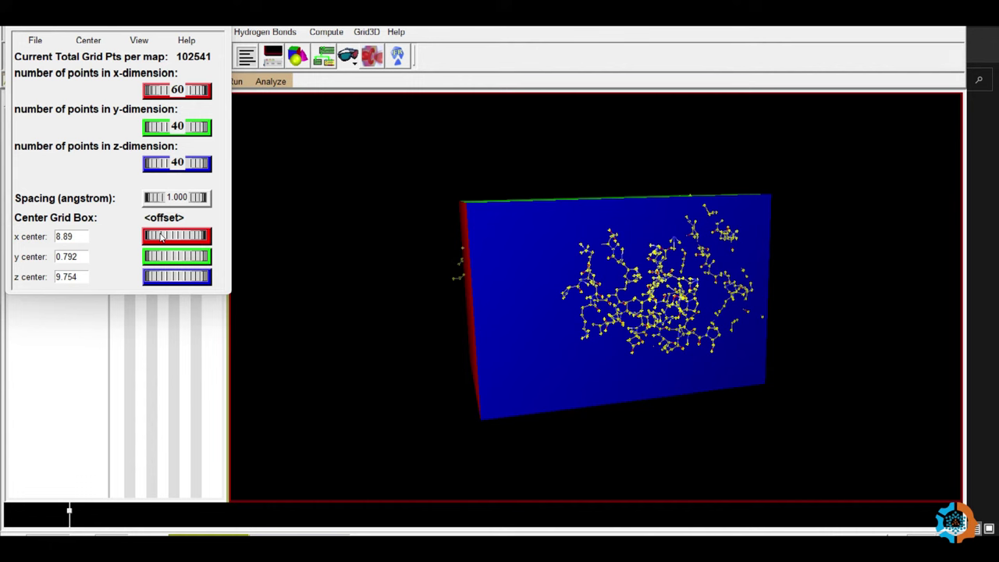
Step: Offset the grid box's x center by -2.028 and set its number of x-dimension points to 68
left_click_drag(161, 238, 148, 237)
left_click_drag(725, 339, 367, 257)
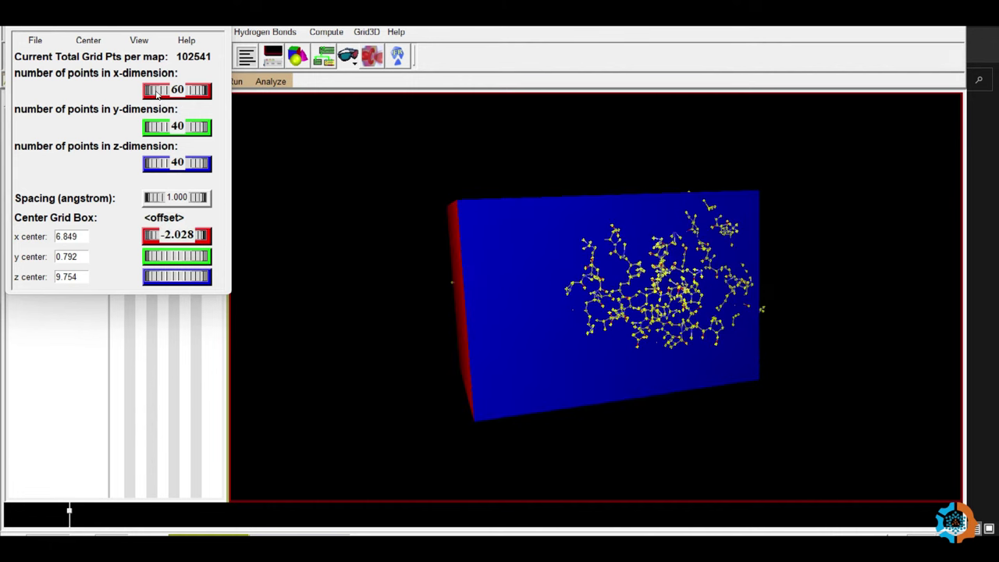
left_click_drag(156, 92, 167, 92)
Step: Set the grid box to 74 points in z with a z center offset of 3.528, and 50 points in y
left_click_drag(421, 257, 643, 332)
left_click_drag(564, 341, 743, 331)
left_click_drag(642, 354, 515, 351)
left_click_drag(163, 163, 181, 164)
left_click_drag(156, 276, 187, 276)
left_click_drag(671, 274, 531, 230)
left_click_drag(172, 128, 186, 127)
left_click_drag(476, 234, 440, 304)
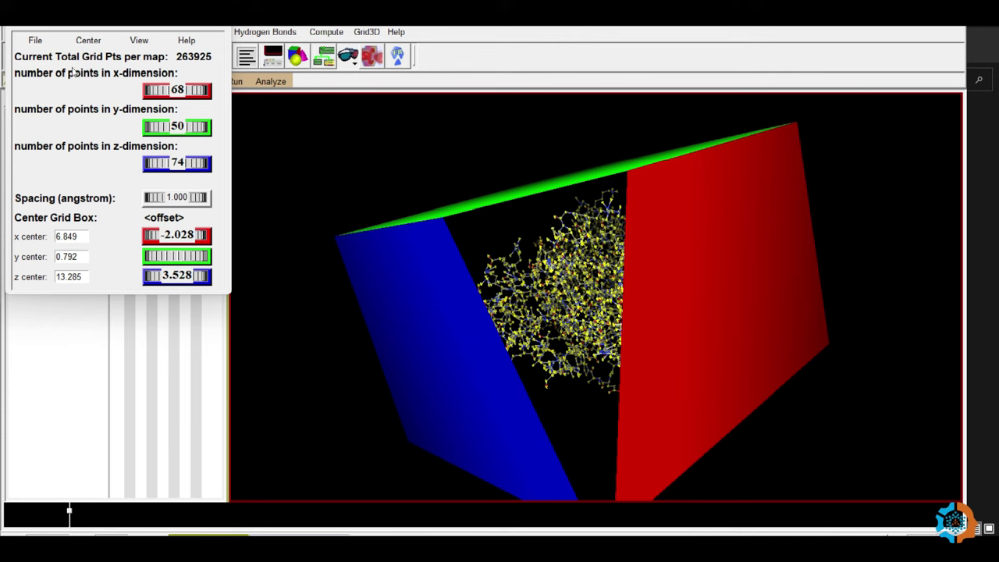
Step: Output the grid dimensions file as Gridbox.txt in the Autodock Vina folder on the Desktop
left_click(35, 41)
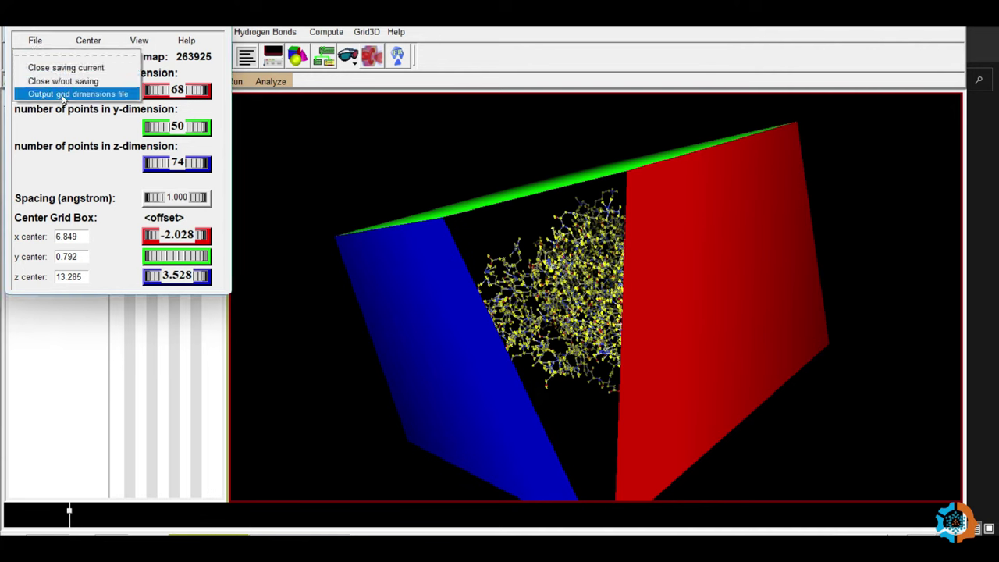
left_click(88, 97)
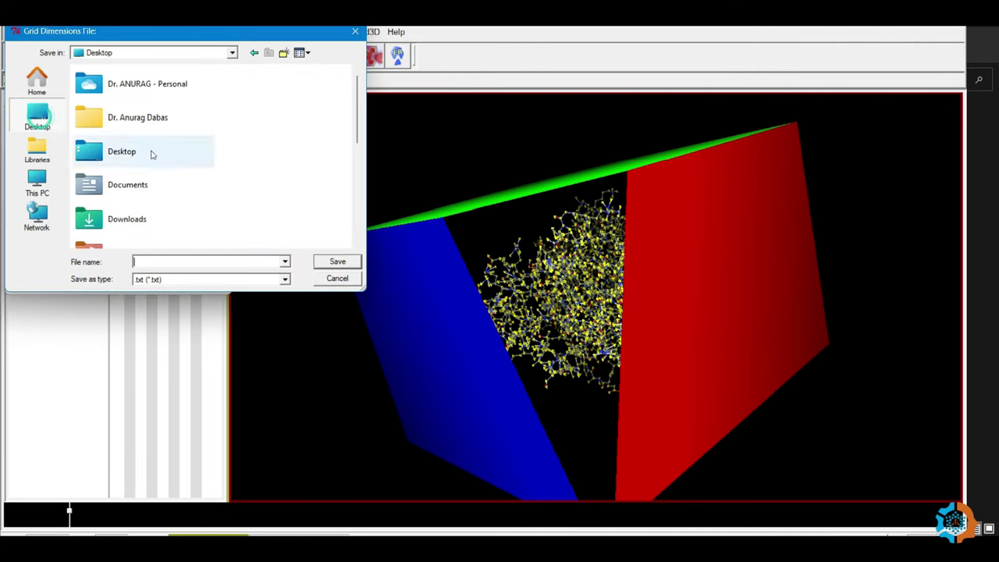
double_click(123, 197)
type("Gridbox")
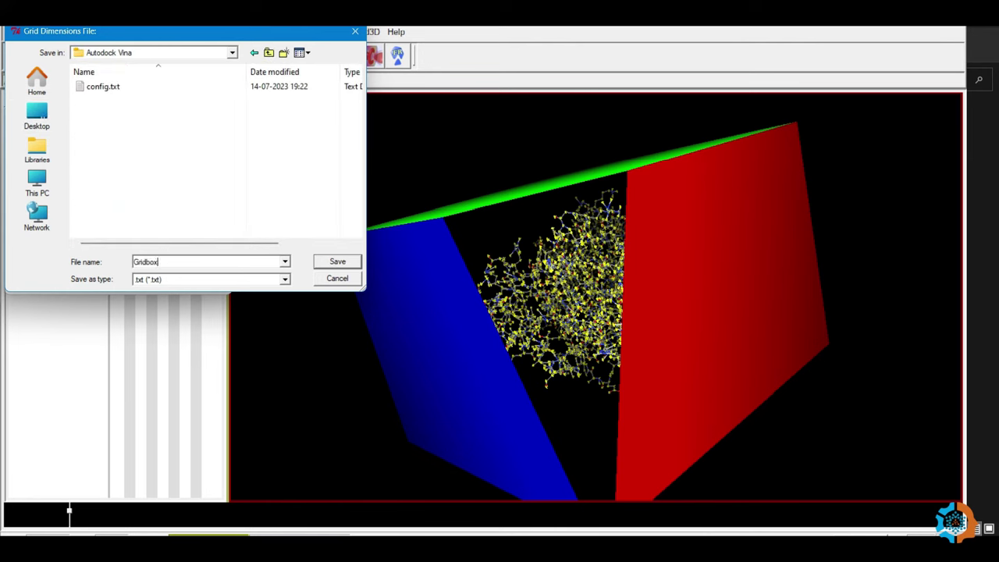
type(".txt")
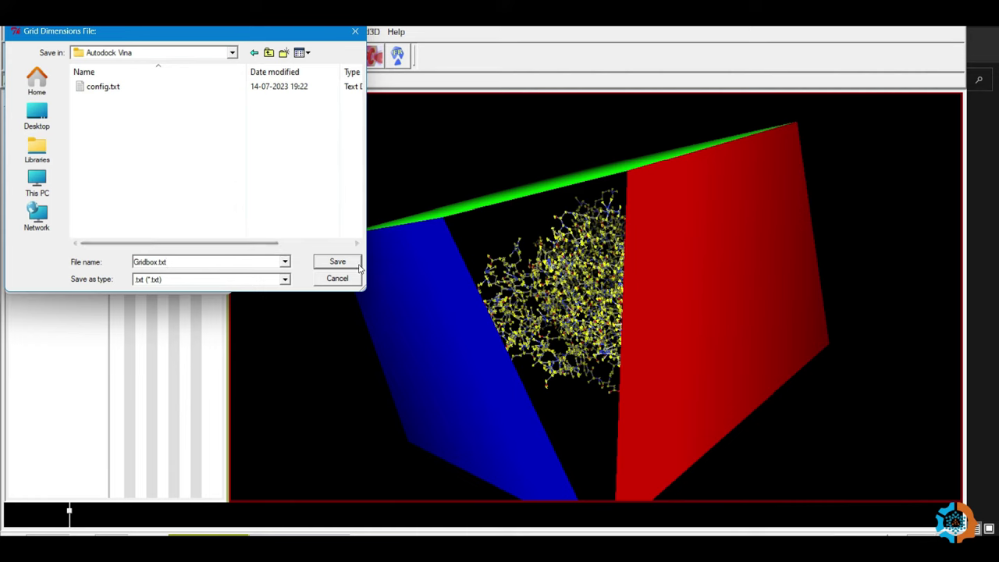
key("Return")
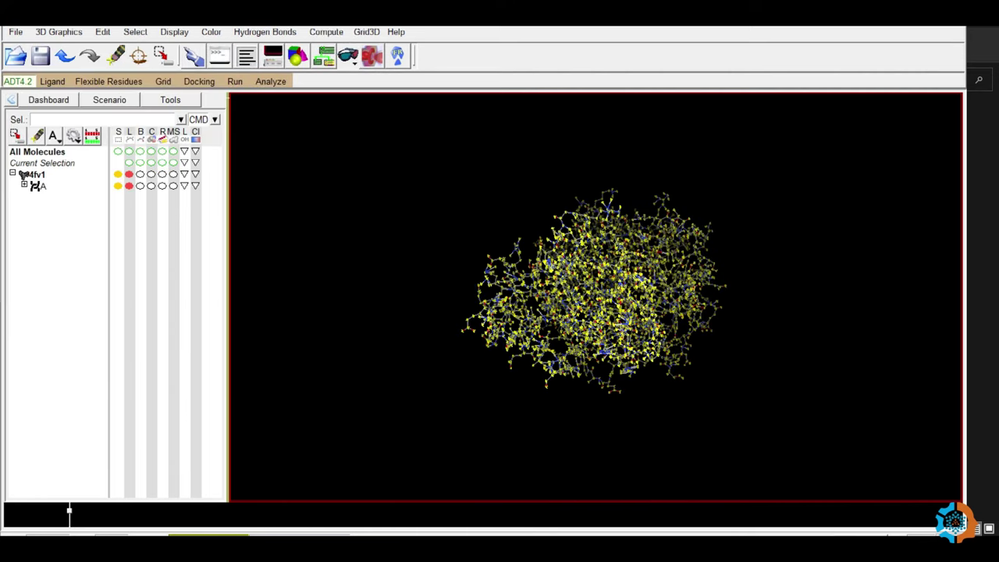
Step: Close AutoDockTools and launch Chimera 1.17.3
key("alt+F4")
left_click(474, 319)
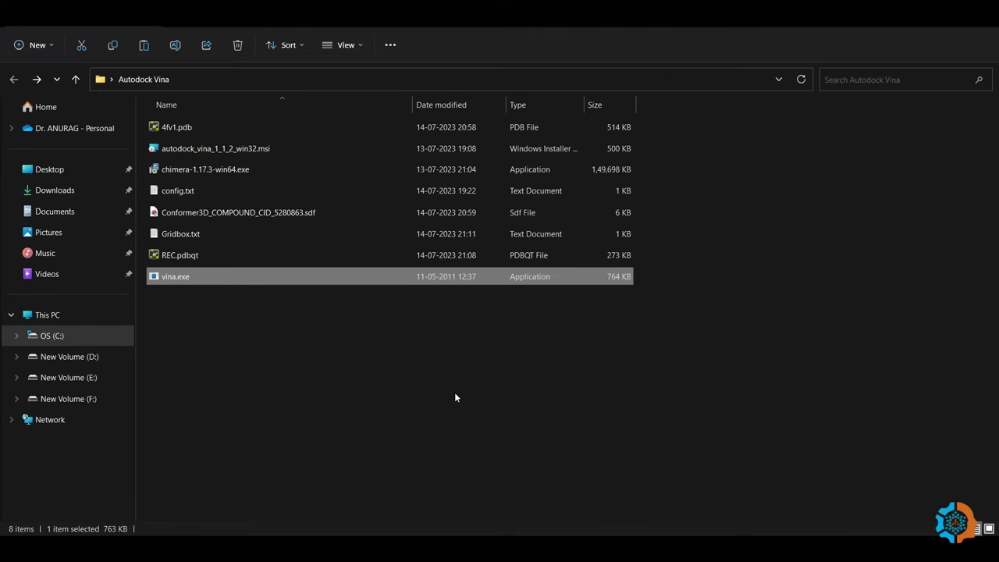
key("super")
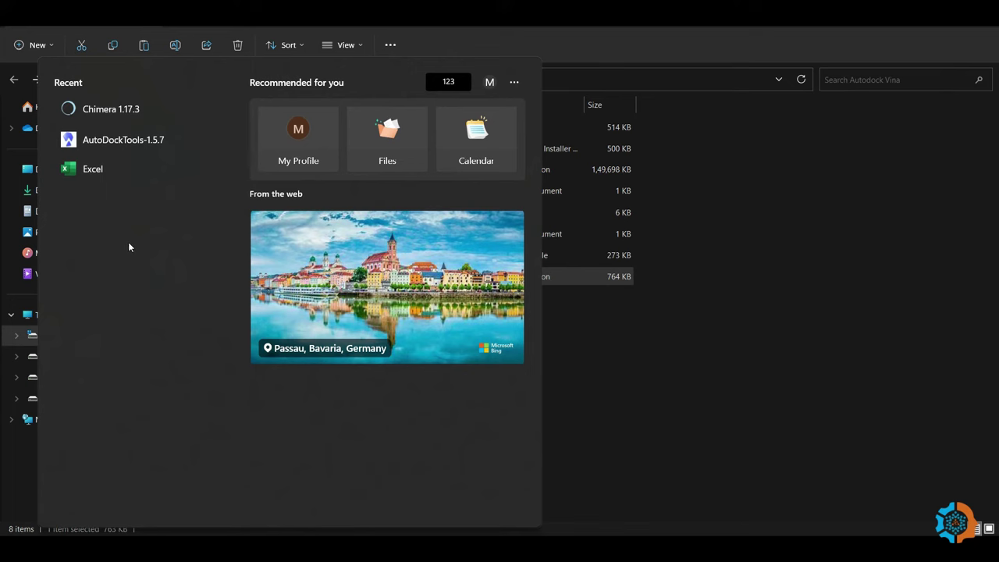
left_click(96, 110)
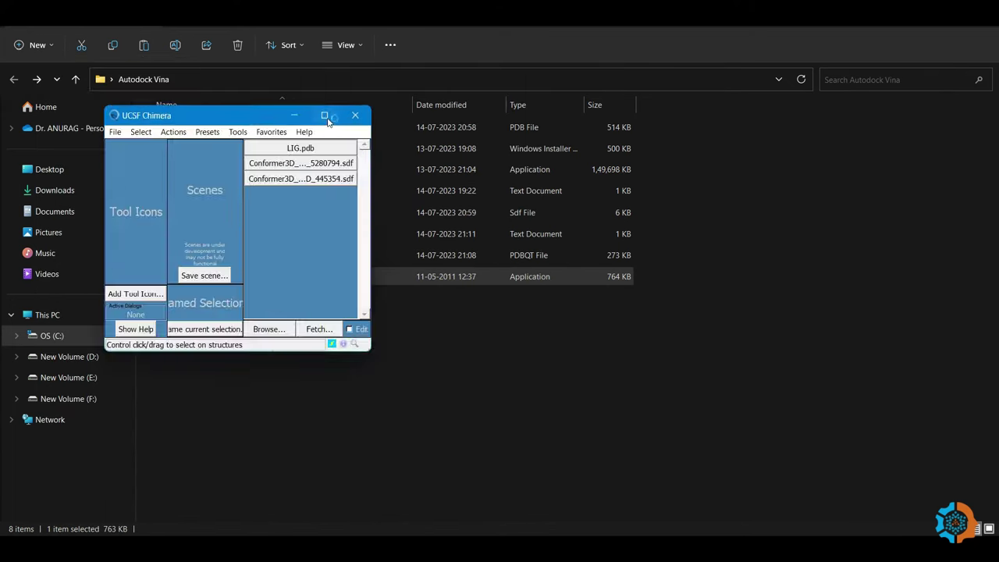
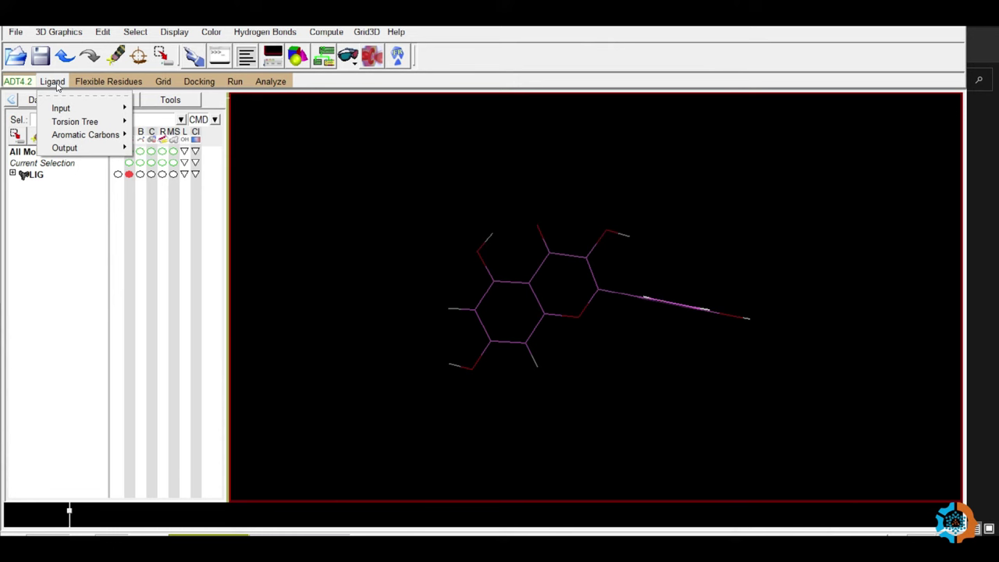
Step: Choose the LIG molecule as the AutoDock4 ligand input and accept its setup summary
mouse_move(59, 111)
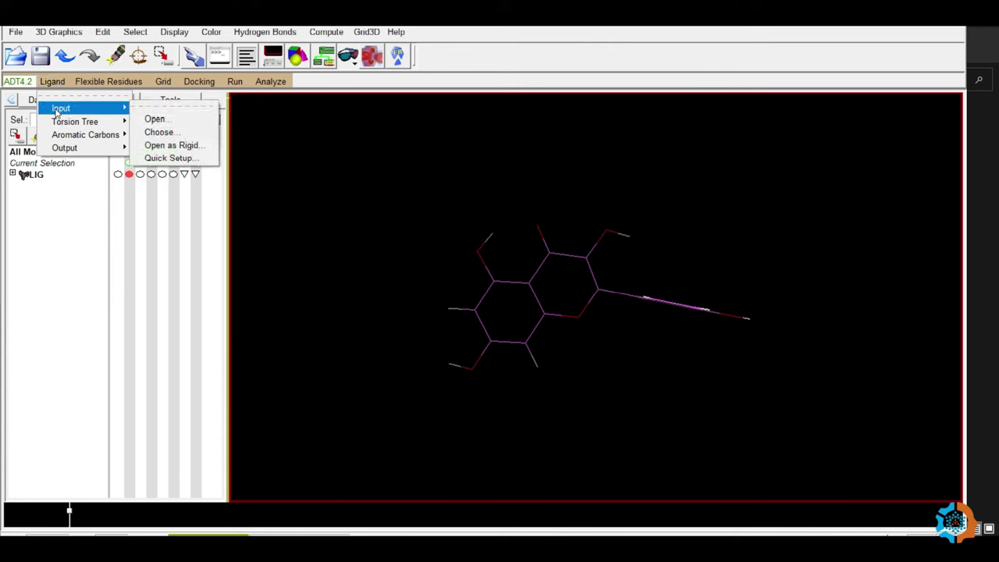
left_click(168, 133)
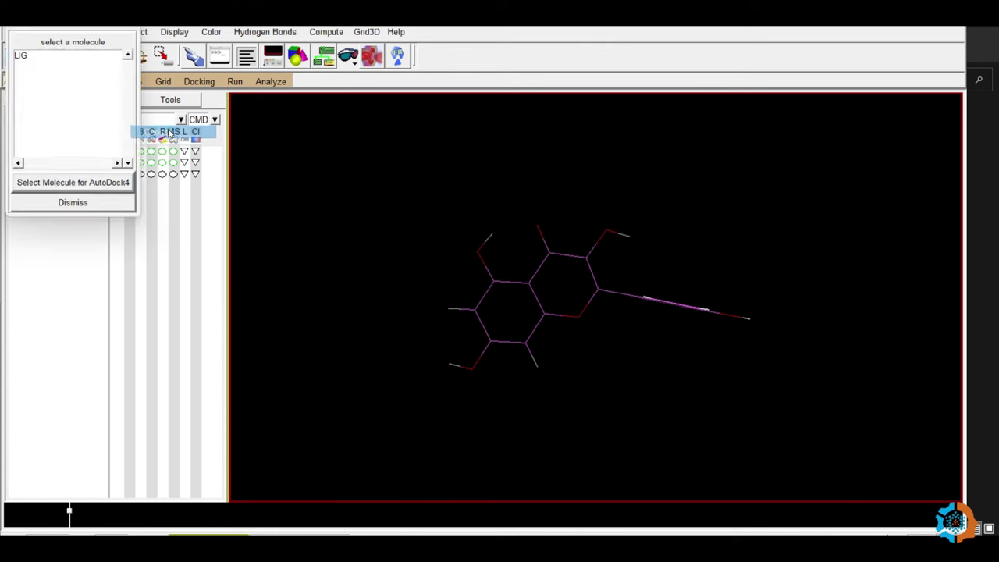
left_click(23, 58)
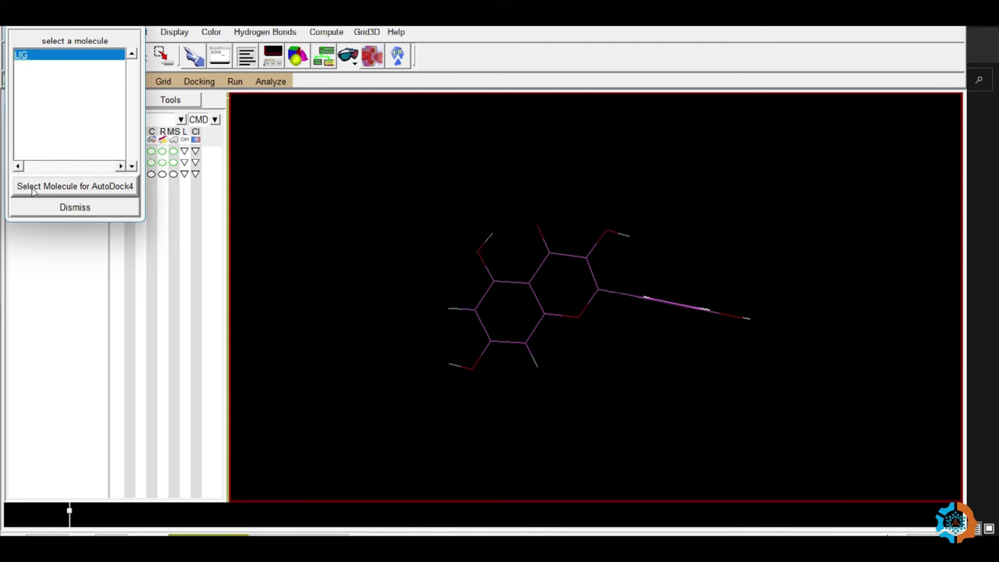
left_click(100, 187)
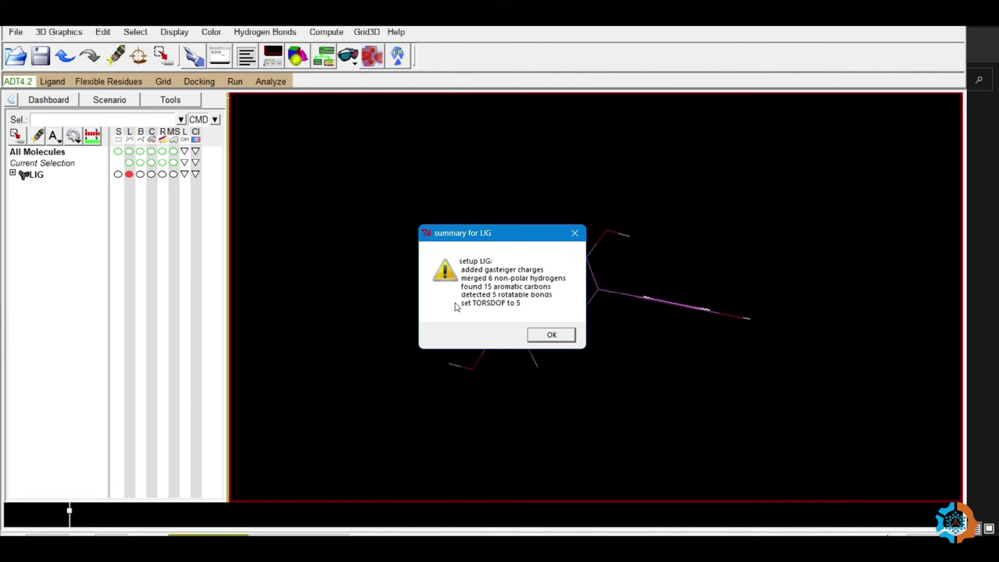
left_click(544, 334)
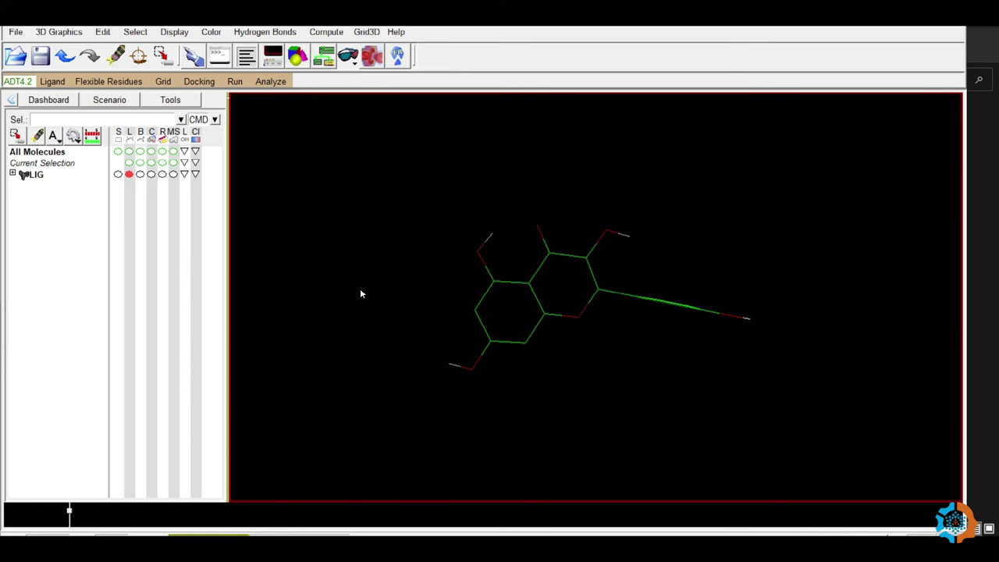
Step: Save the prepared ligand as LIG.pdbqt in the Autodock Vina folder on the Desktop
left_click(53, 81)
mouse_move(73, 148)
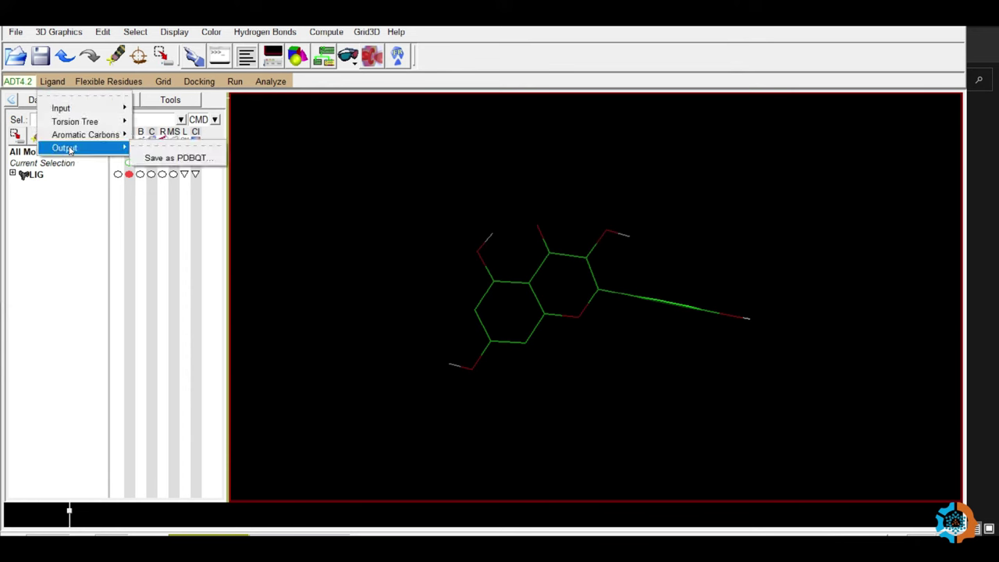
left_click(172, 158)
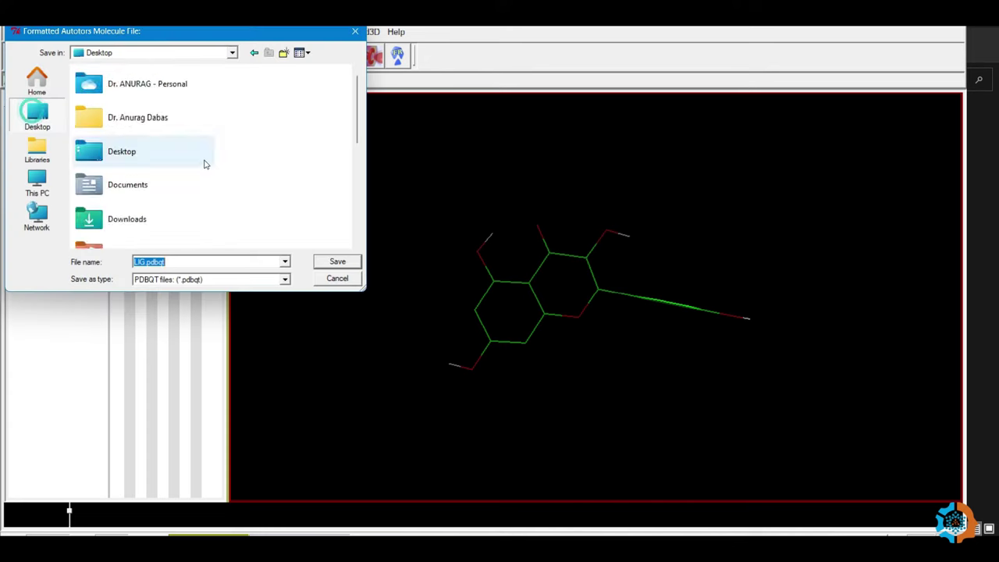
scroll(136, 230, "down", 3)
double_click(117, 197)
left_click(335, 261)
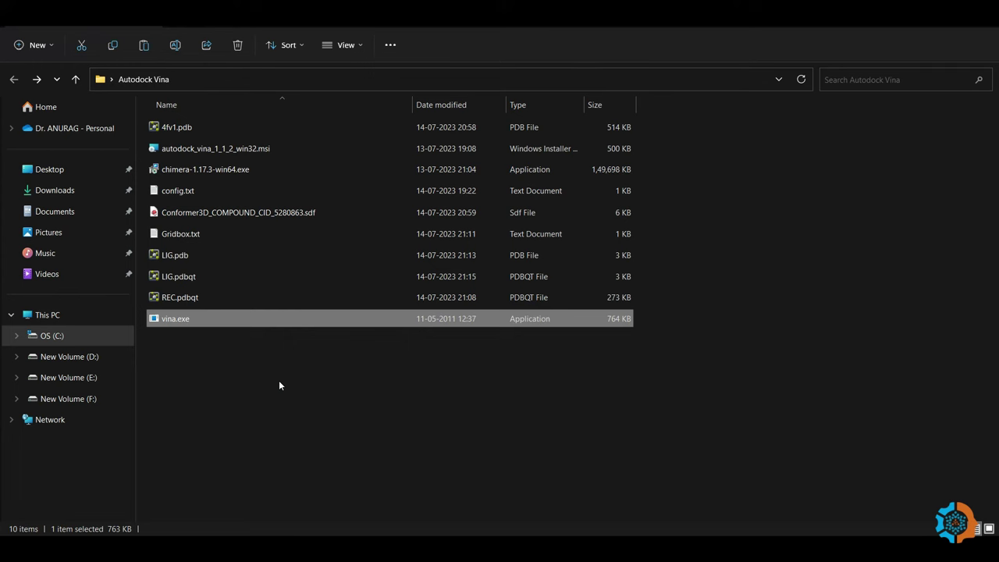
Step: Open config.txt and Gridbox.txt from the Autodock Vina folder and copy the three npts values from Gridbox.txt
double_click(178, 190)
left_click_drag(380, 111, 526, 118)
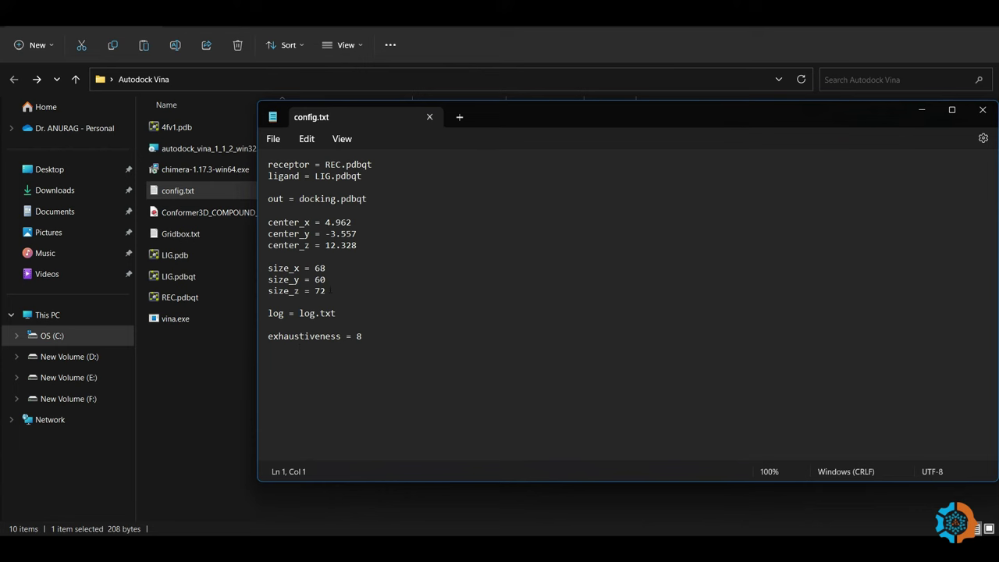
double_click(173, 234)
left_click_drag(326, 188, 366, 187)
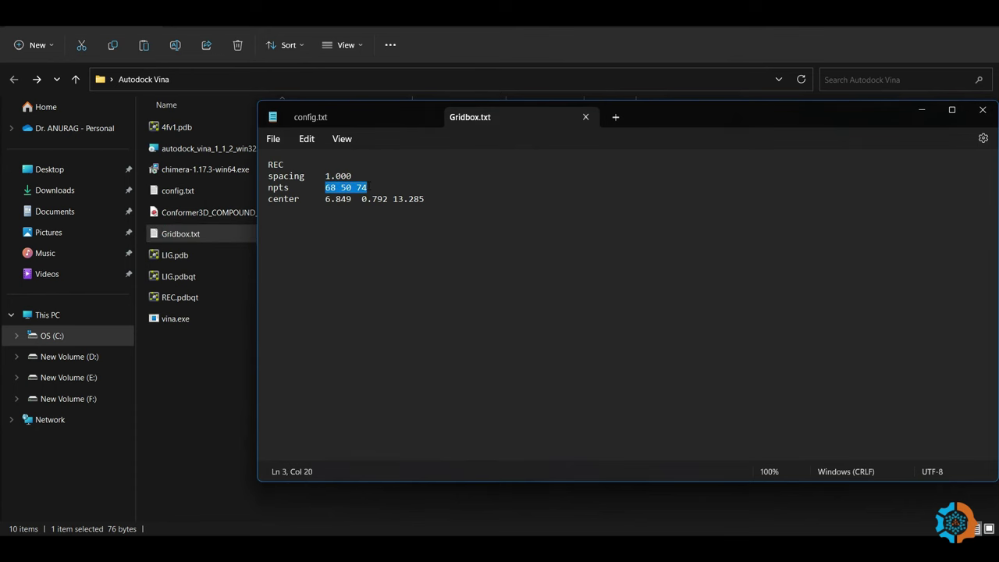
Step: Set size_y to 50 and size_z to 74 in config.txt to match the grid box
left_click(311, 117)
left_click(315, 268)
double_click(320, 279)
type("50 74")
double_click(335, 279)
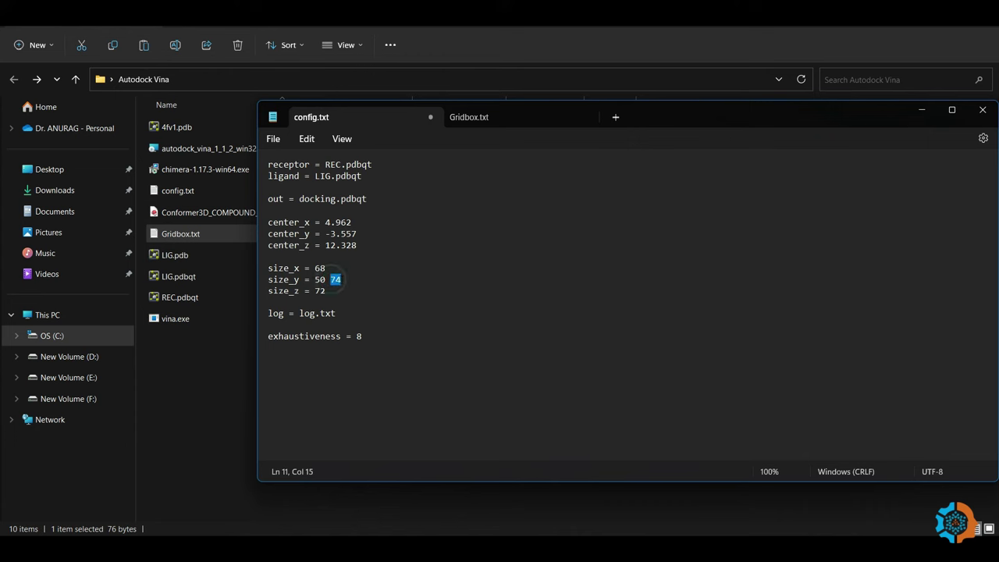
key("ctrl+x")
key("BackSpace")
Step: Copy the center coordinates from Gridbox.txt and set center_x to 6.849 in config.txt
left_click(468, 117)
left_click_drag(325, 199, 425, 199)
left_click(326, 117)
double_click(338, 221)
key("ctrl+v")
left_click_drag(362, 222, 429, 222)
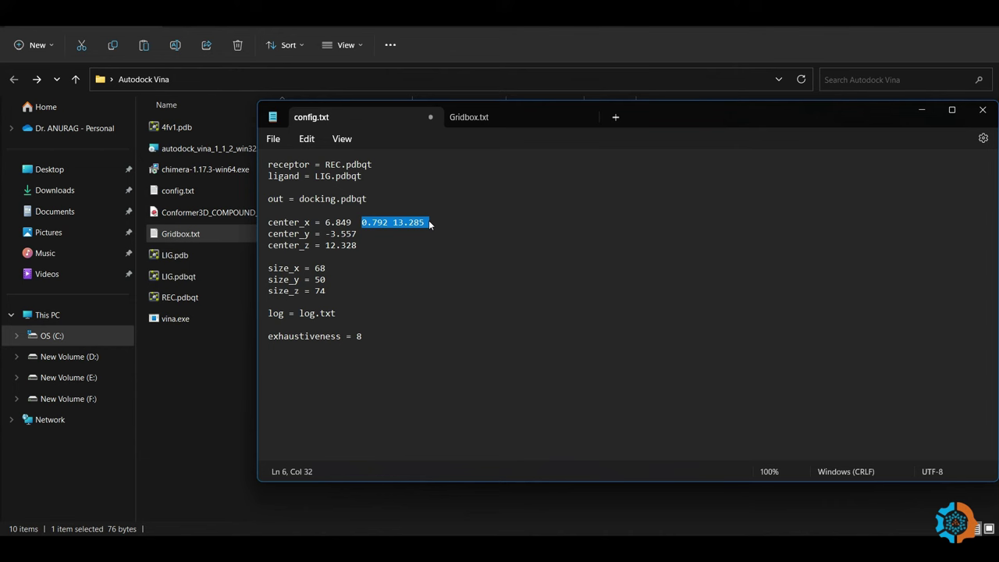
key("BackSpace")
Step: Set center_y to 0.792 and center_z to 13.285 in config.txt, save it and return to the Autodock Vina folder
double_click(342, 233)
key("ctrl+v")
left_click_drag(358, 233, 390, 234)
key("BackSpace")
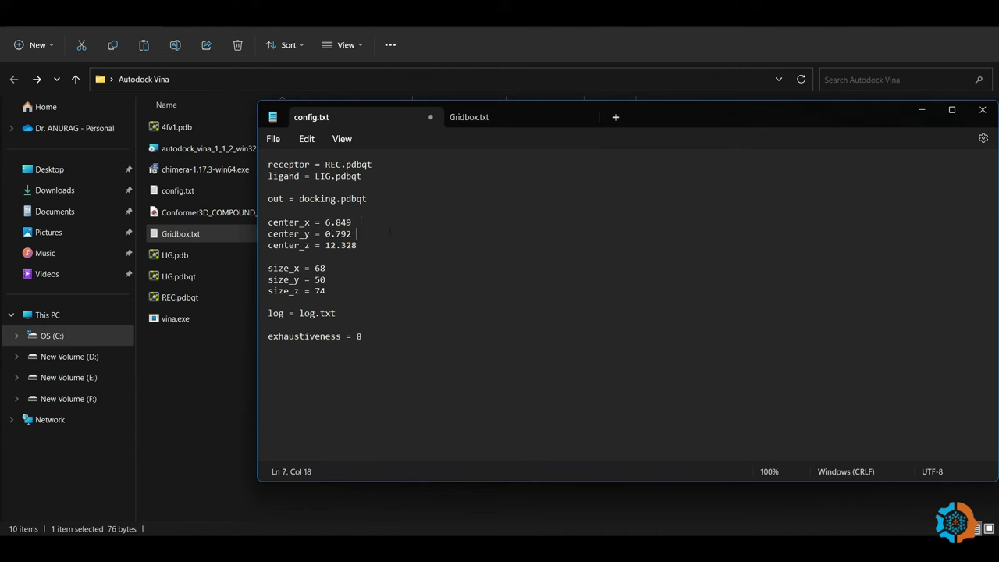
double_click(344, 245)
key("ctrl+v")
key("alt+Tab")
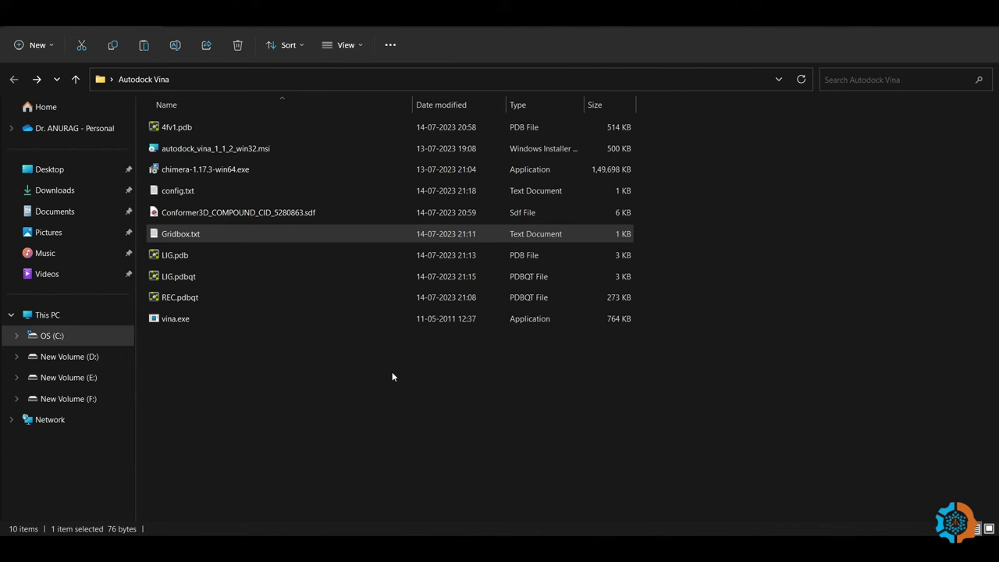
Step: Open a Command Prompt in the Autodock Vina folder and place its window beside the file list
left_click(424, 78)
type("cmd")
key("Return")
left_click_drag(324, 57, 584, 135)
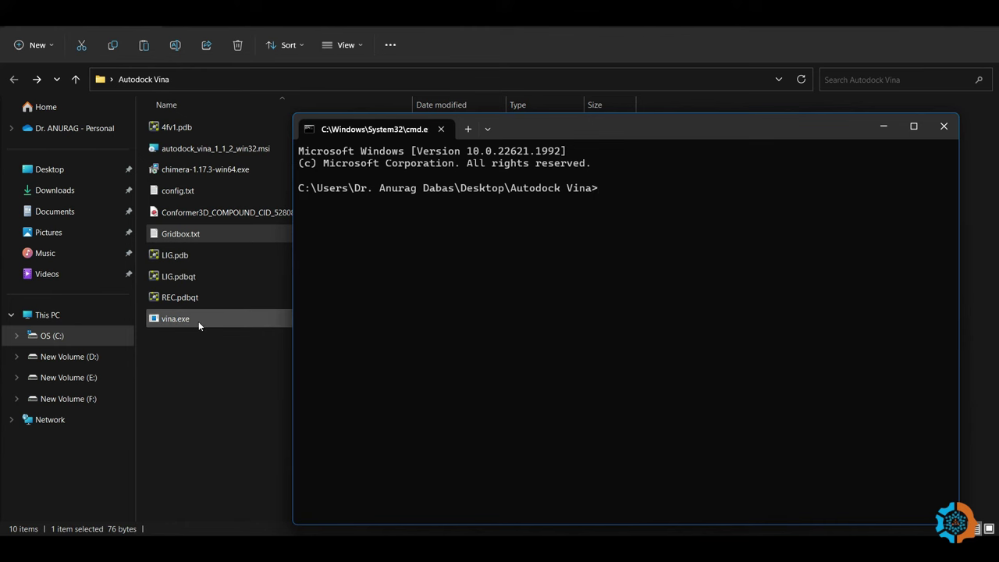
Step: Run the docking with the command vina.exe --config config.txt
type("vina.exe --")
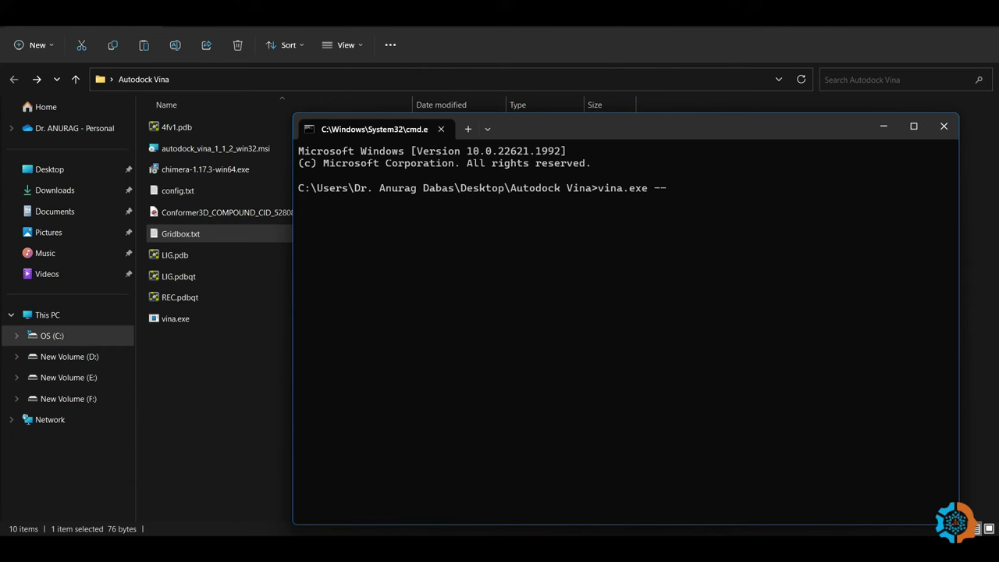
type("config")
type("config.txt")
key("Return")
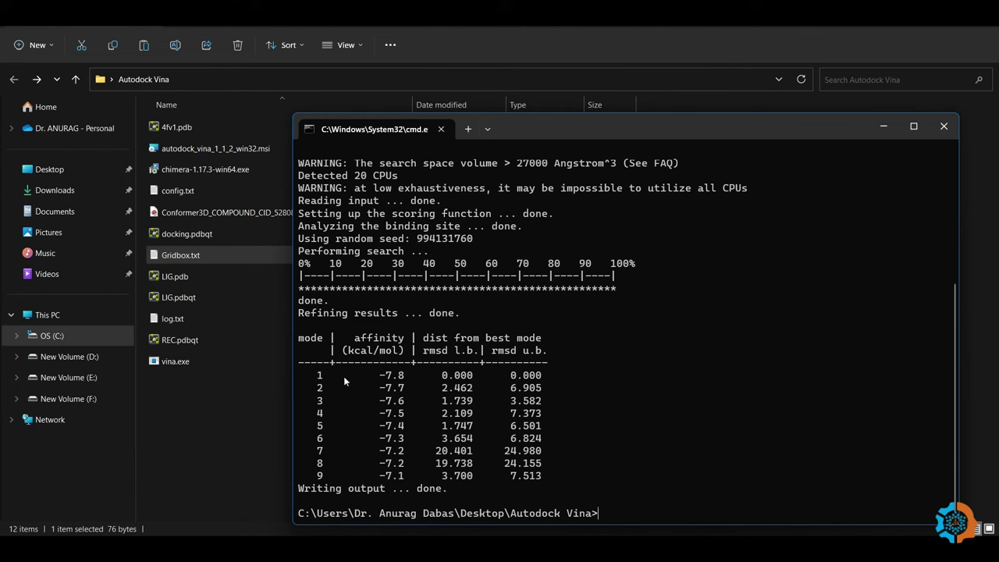
Step: Minimize the Command Prompt, review the binding affinity table in log.txt and close the file
left_click(883, 126)
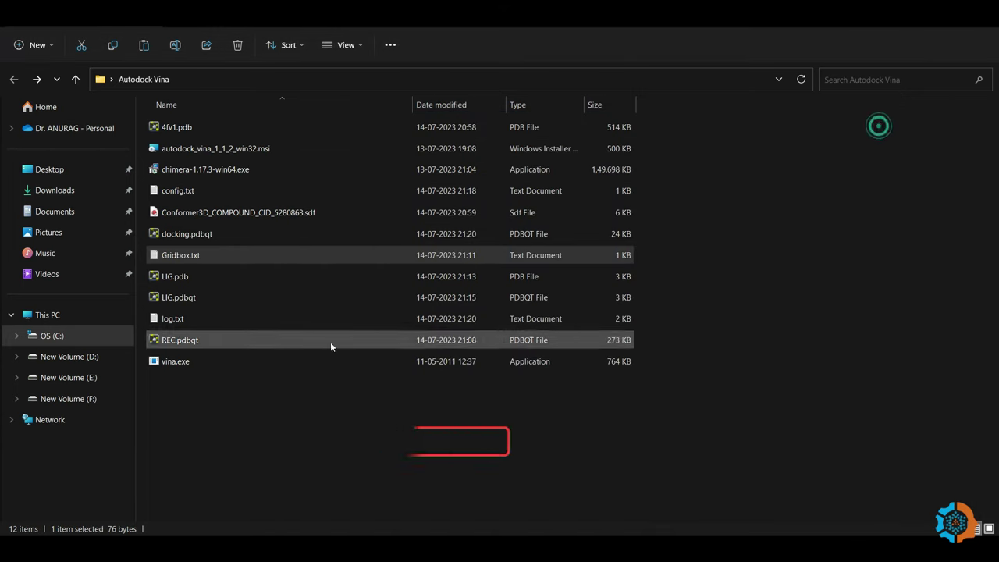
double_click(193, 320)
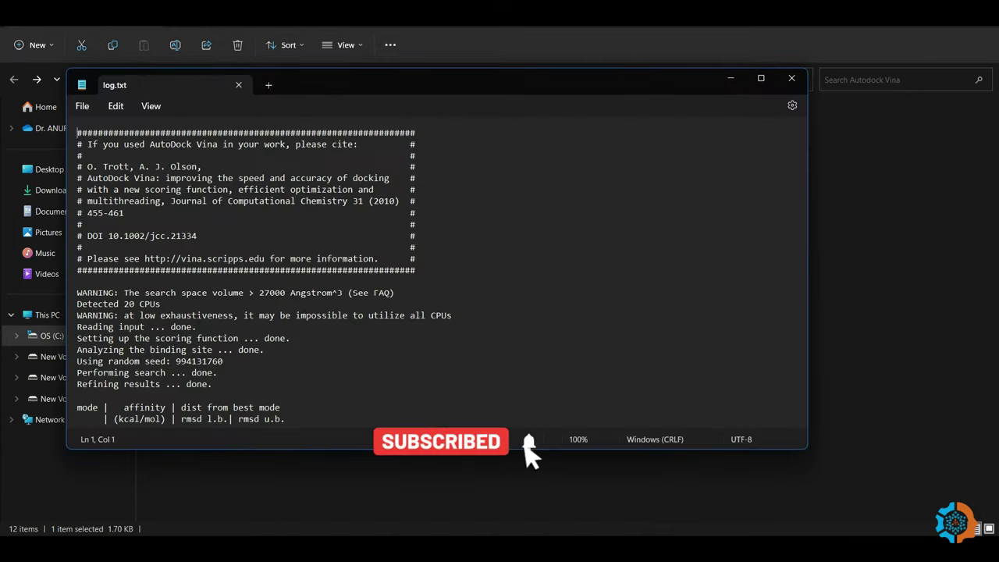
scroll(330, 314, "down", 4)
scroll(331, 314, "down", 2)
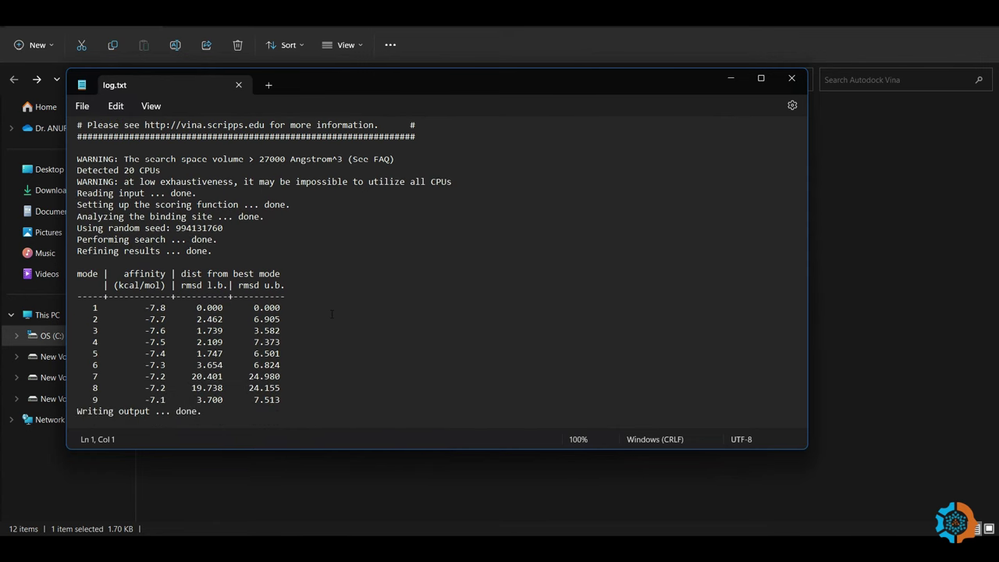
key("alt+F4")
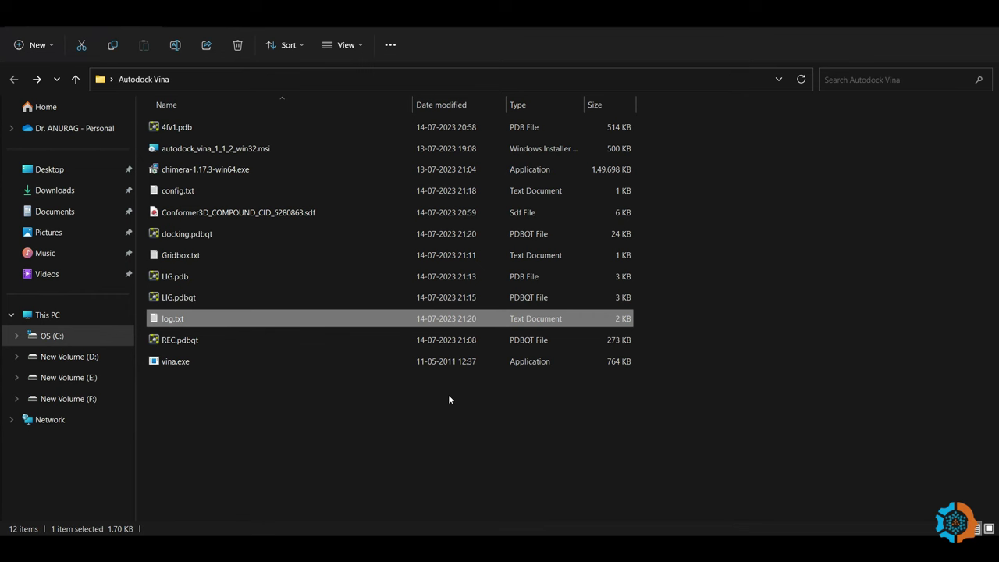